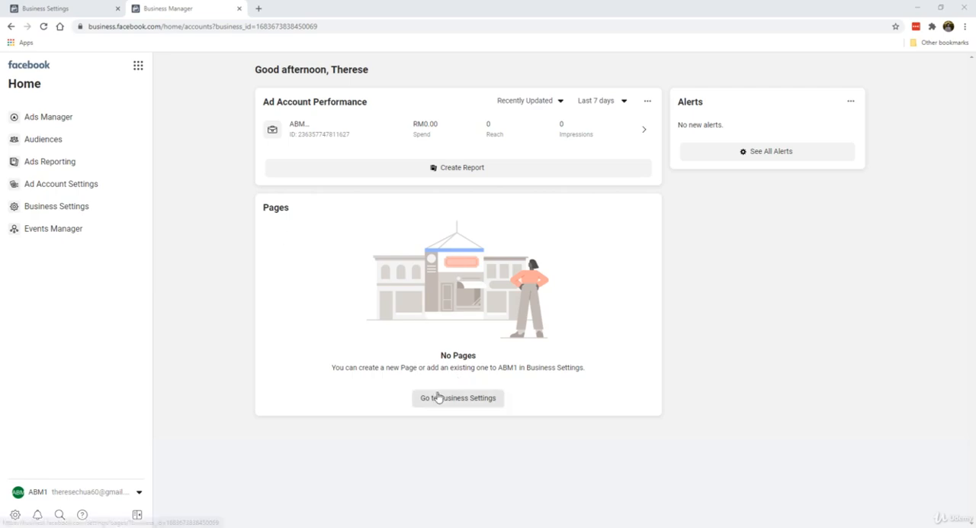
Step: Open the Pages section of Business Settings for the ABM1 business
{"action": "left_click", "coordinate": [444, 402]}
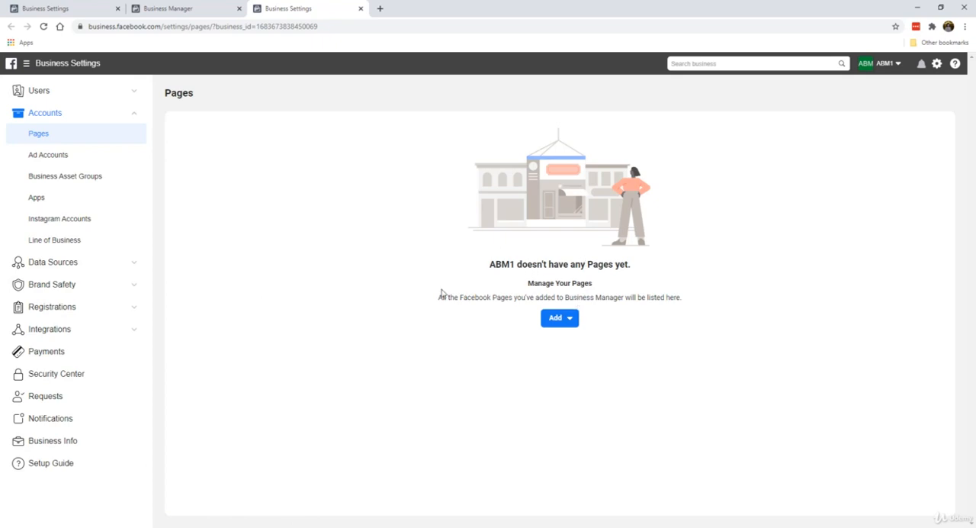
{"action": "left_click", "coordinate": [562, 319]}
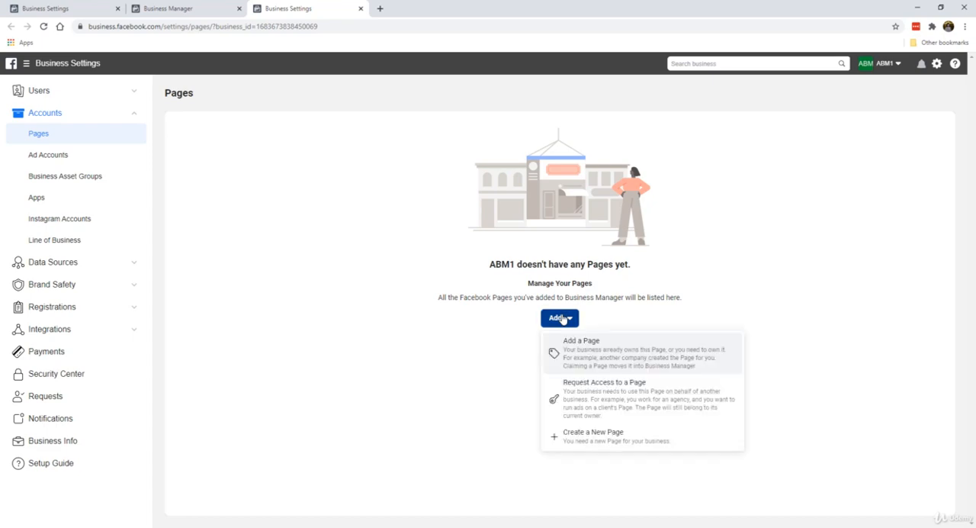
{"action": "left_click", "coordinate": [615, 368]}
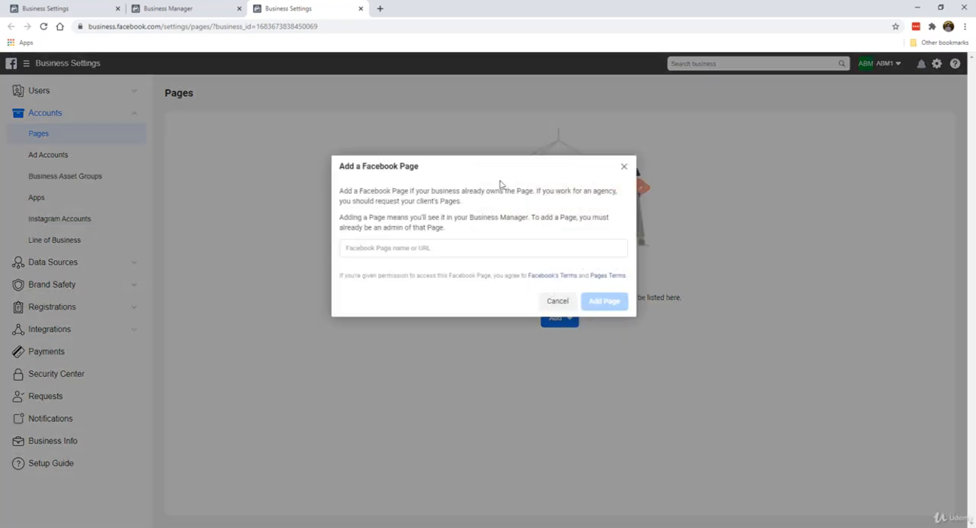
{"action": "left_click", "coordinate": [441, 243]}
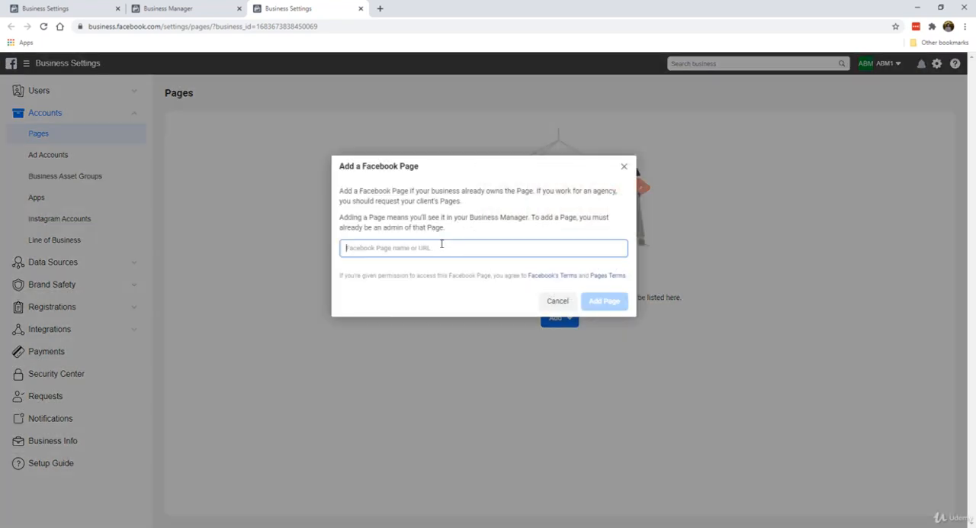
{"action": "type", "text": "bee em vee"}
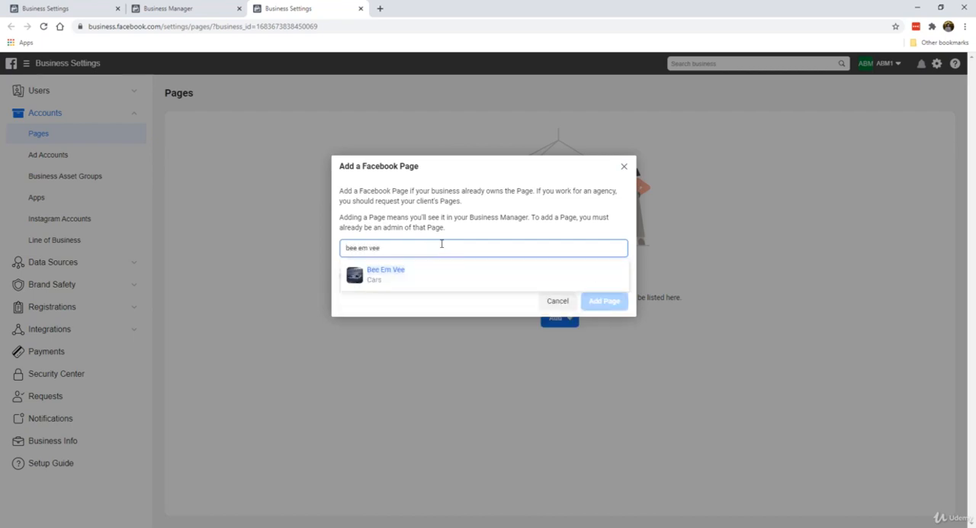
{"action": "left_click", "coordinate": [443, 278]}
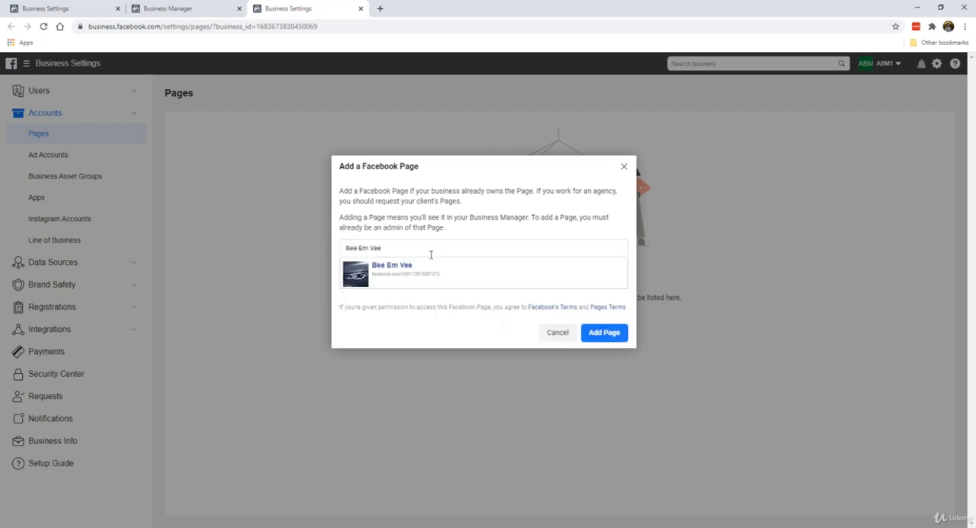
{"action": "left_click", "coordinate": [615, 334]}
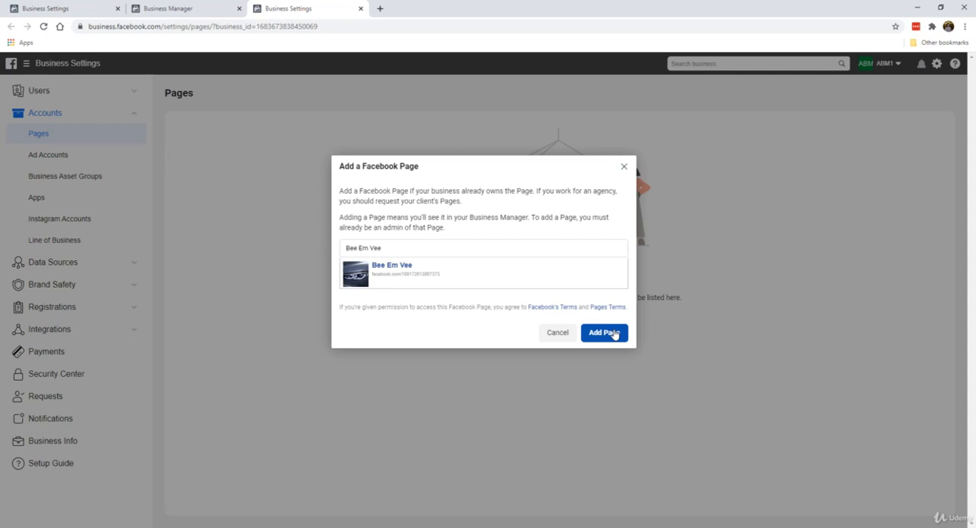
{"action": "left_click", "coordinate": [624, 166]}
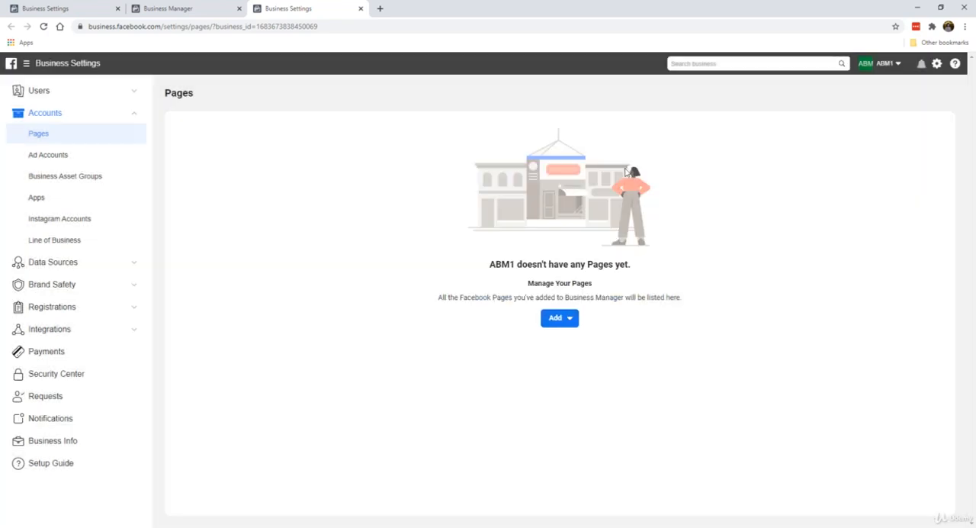
{"action": "left_click", "coordinate": [555, 318]}
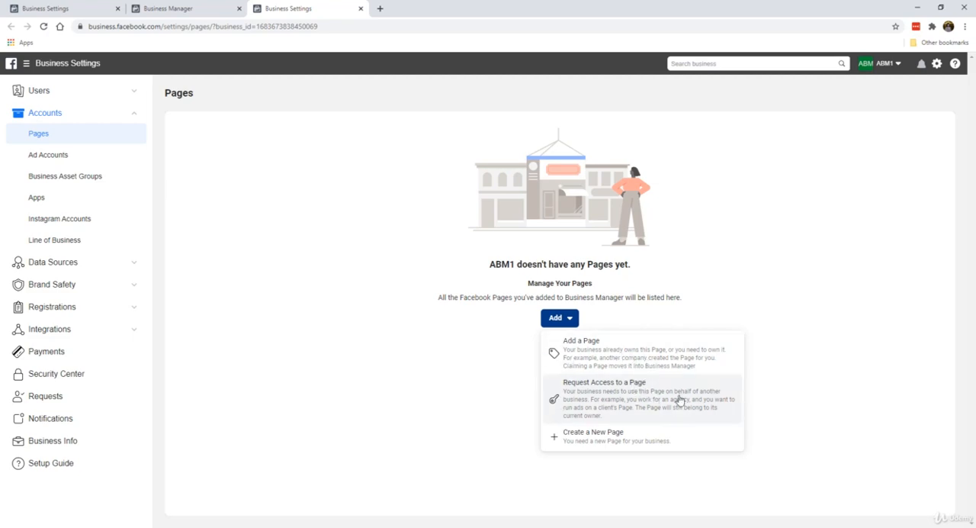
{"action": "left_click", "coordinate": [585, 440]}
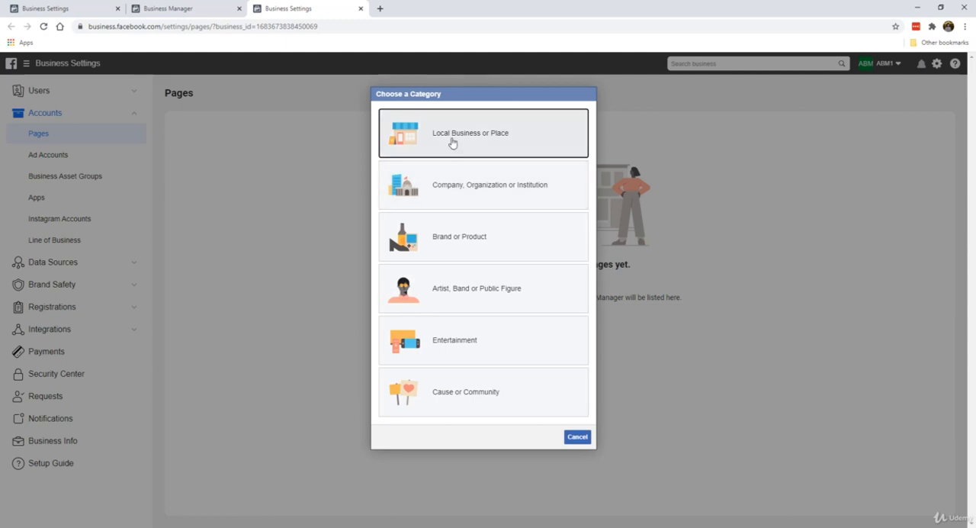
{"action": "left_click", "coordinate": [547, 192]}
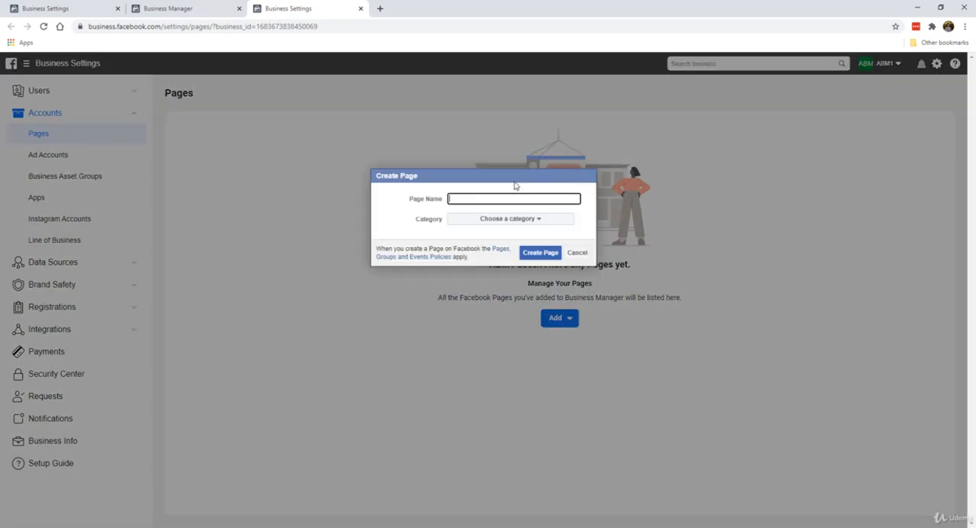
{"action": "left_click", "coordinate": [574, 253]}
Step: Start creating a new Page of the Brand or Product type and name it BMW Motorworks
{"action": "left_click", "coordinate": [568, 323]}
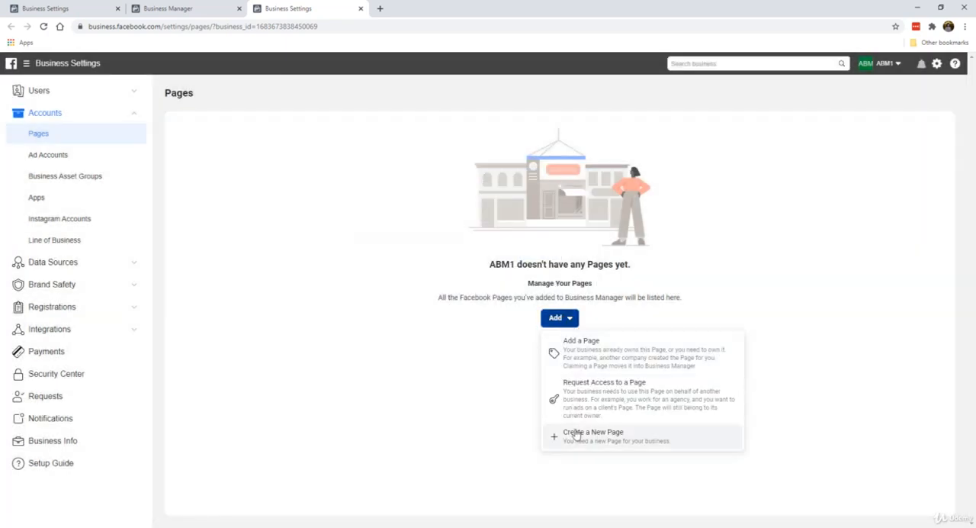
{"action": "left_click", "coordinate": [577, 433]}
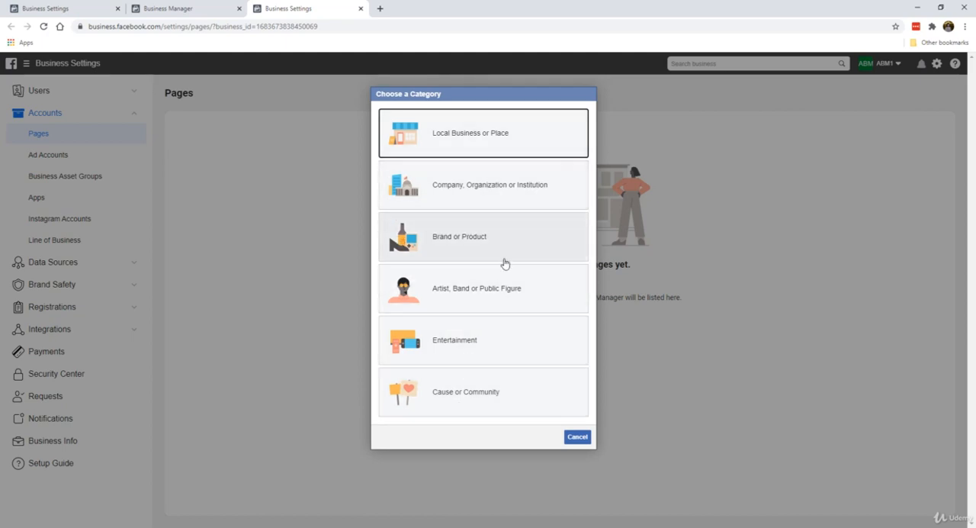
{"action": "left_click", "coordinate": [459, 223]}
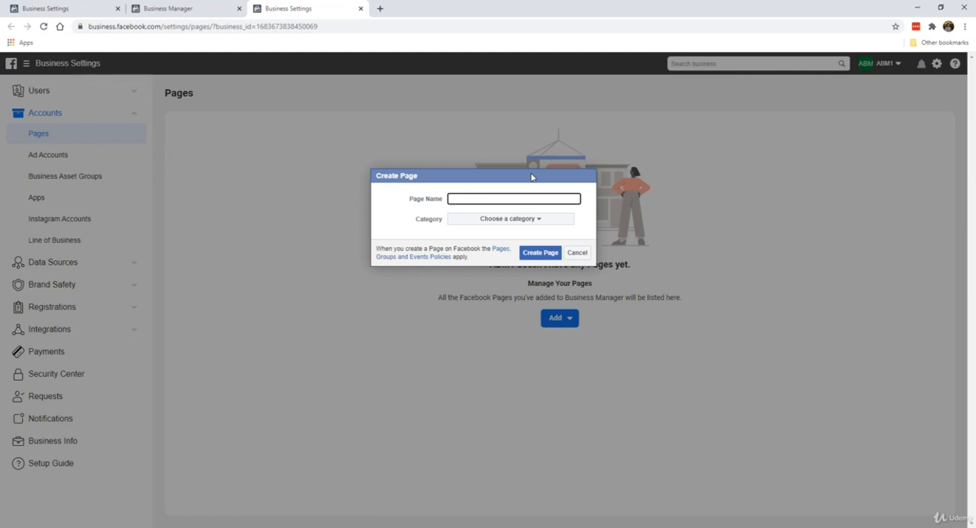
{"action": "type", "text": "BMW Motorworks"}
Step: Set the new Page's category to Cars and create the Page
{"action": "left_click", "coordinate": [475, 221]}
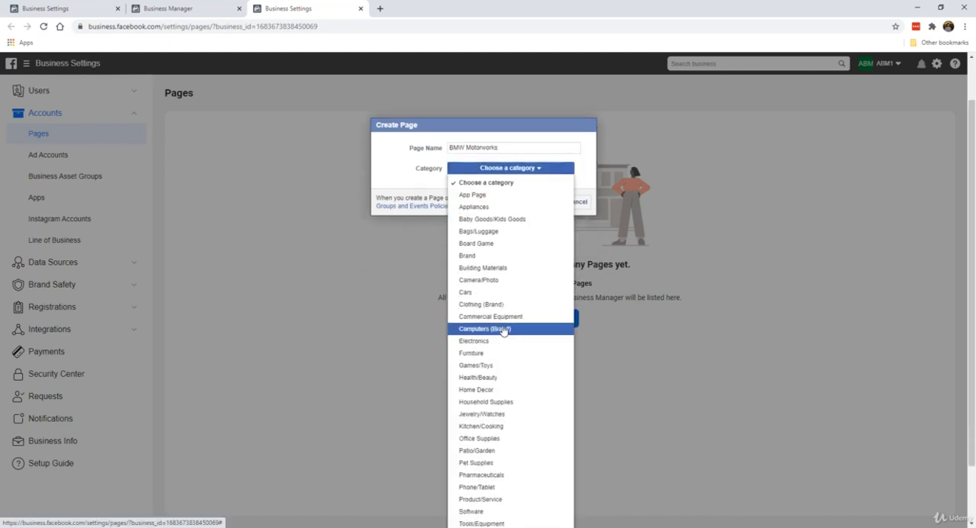
{"action": "scroll", "coordinate": [502, 294], "scroll_direction": "down", "scroll_amount": 1}
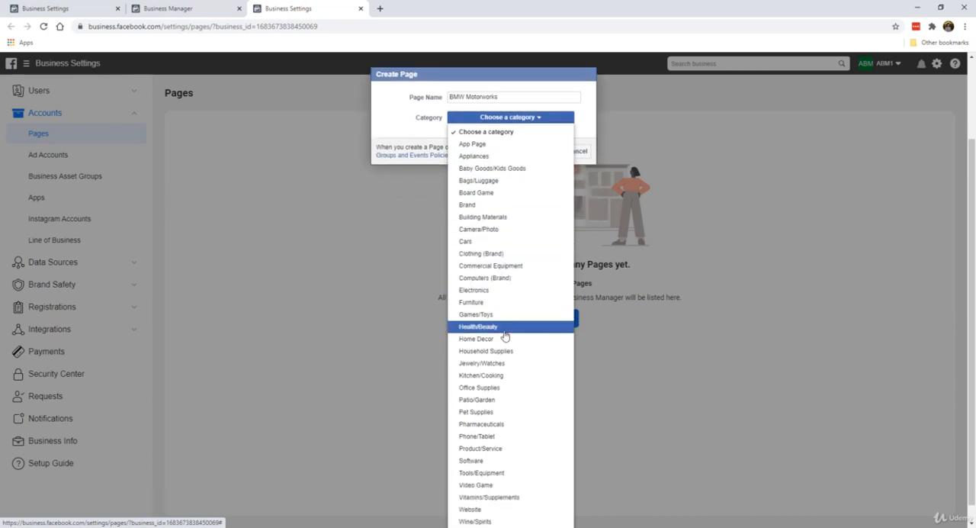
{"action": "scroll", "coordinate": [505, 341], "scroll_direction": "down", "scroll_amount": 1}
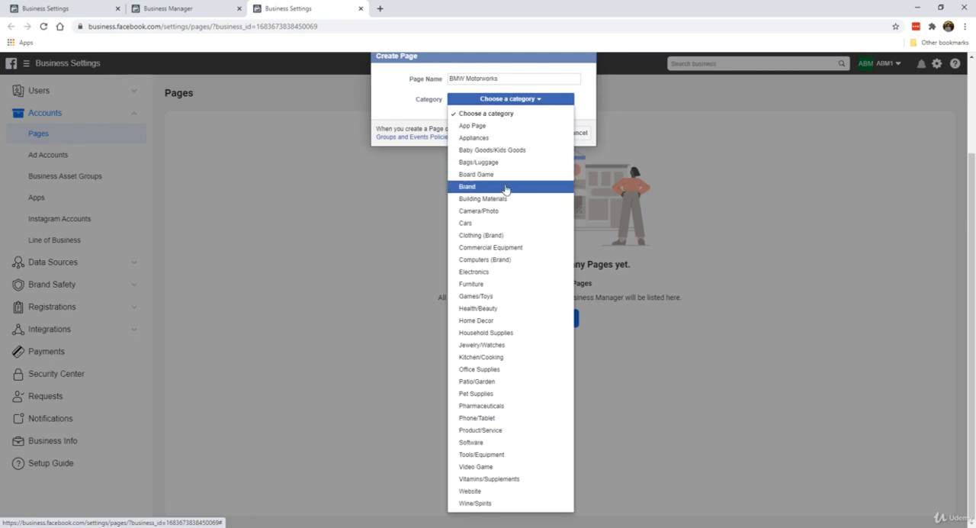
{"action": "left_click", "coordinate": [519, 222]}
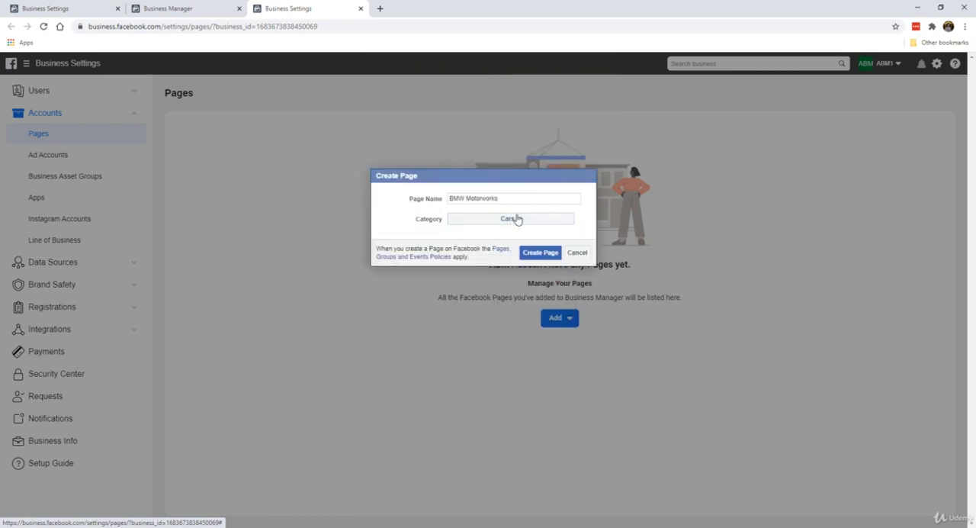
{"action": "left_click", "coordinate": [537, 259]}
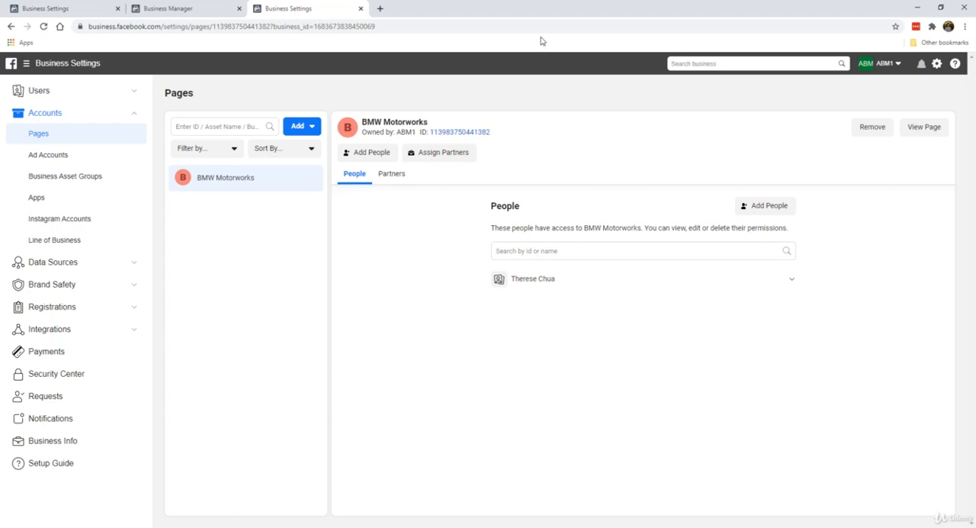
Step: View the BMW Motorworks Page and dismiss its page management, missing information and cover photo notices
{"action": "left_click", "coordinate": [921, 128]}
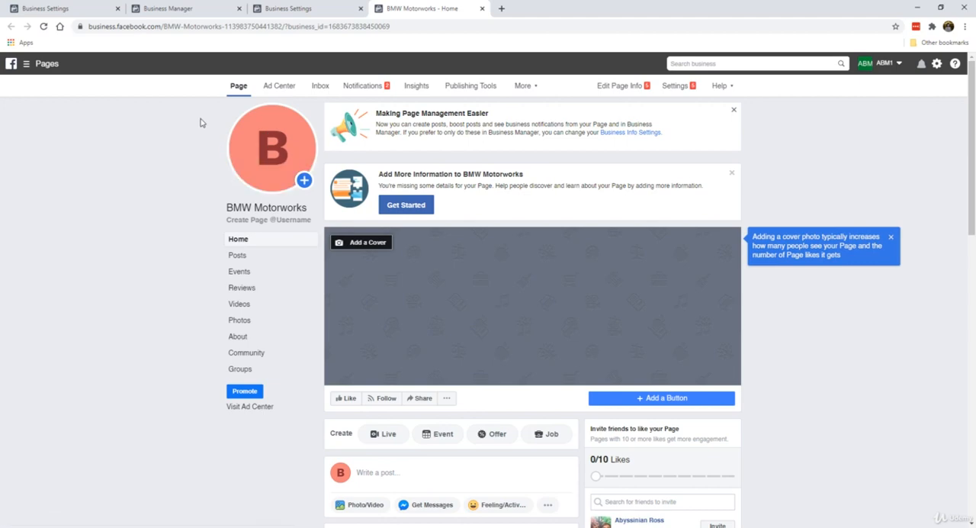
{"action": "mouse_move", "coordinate": [275, 148]}
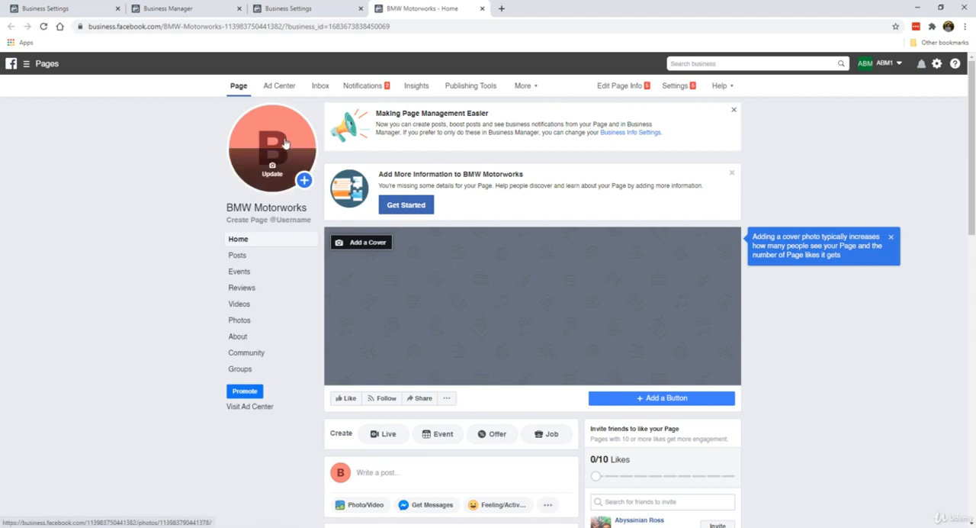
{"action": "left_click", "coordinate": [731, 112]}
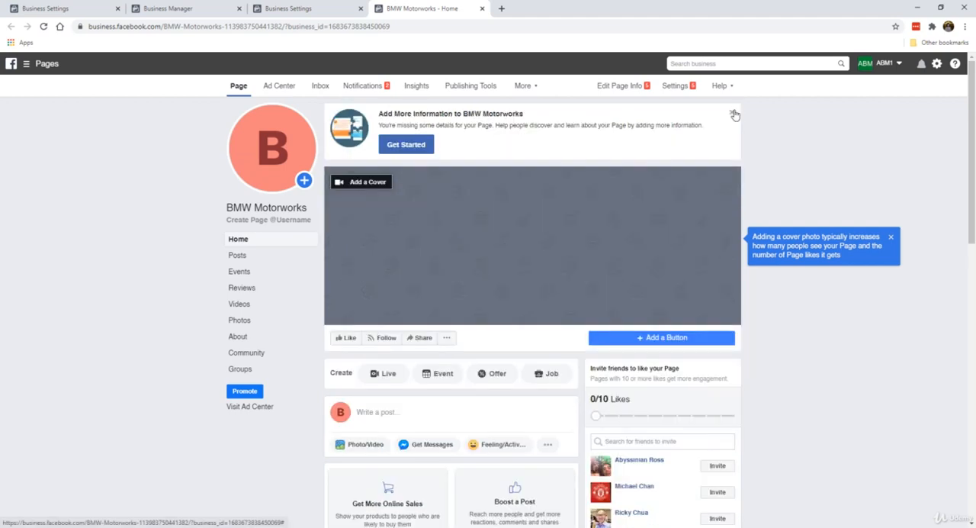
{"action": "left_click", "coordinate": [733, 113]}
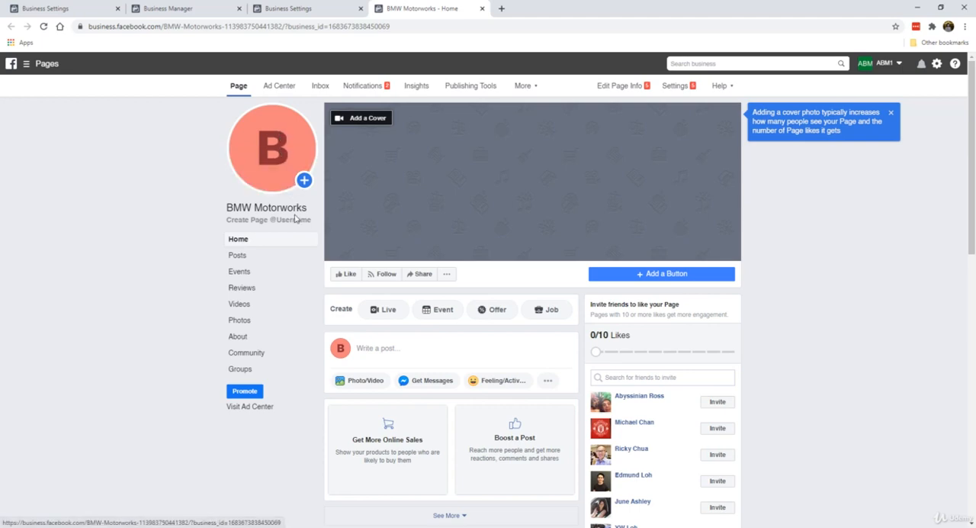
{"action": "scroll", "coordinate": [568, 227], "scroll_direction": "down", "scroll_amount": 4}
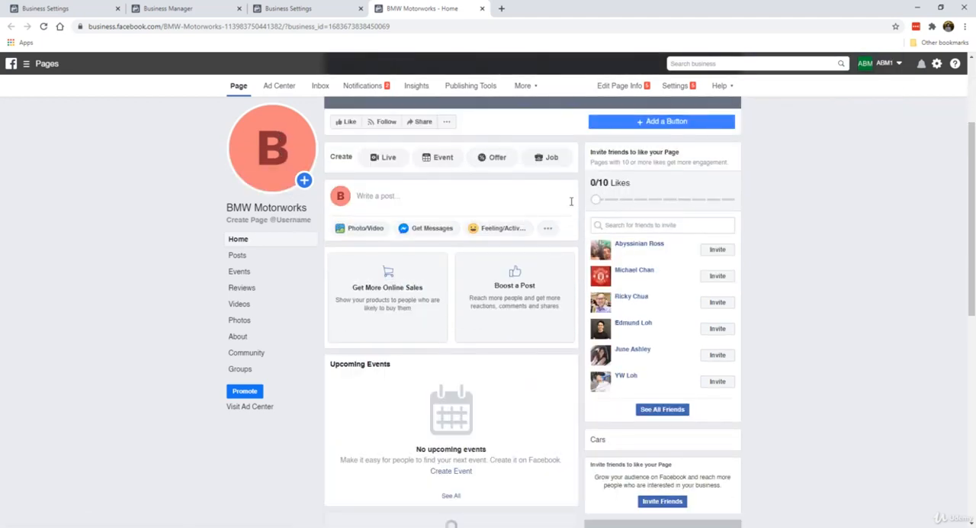
{"action": "scroll", "coordinate": [507, 282], "scroll_direction": "up", "scroll_amount": 4}
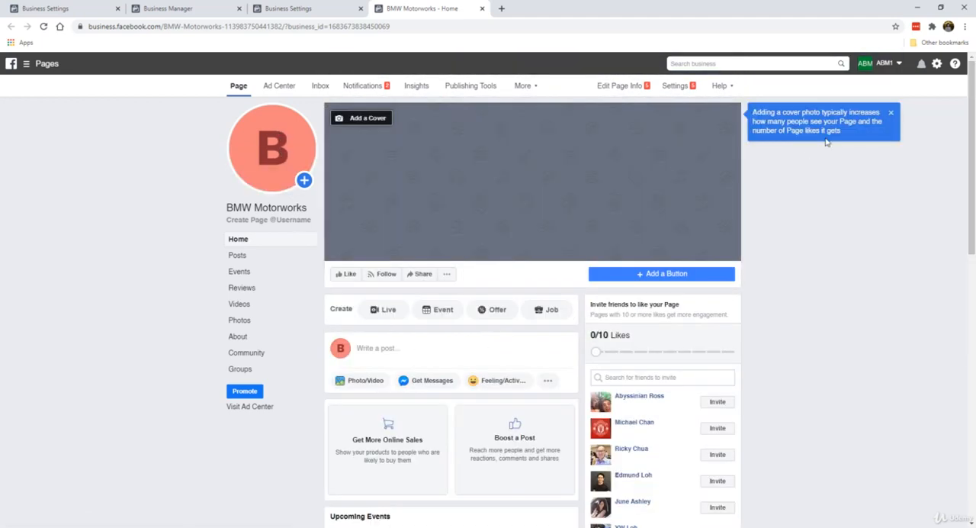
{"action": "left_click", "coordinate": [888, 113]}
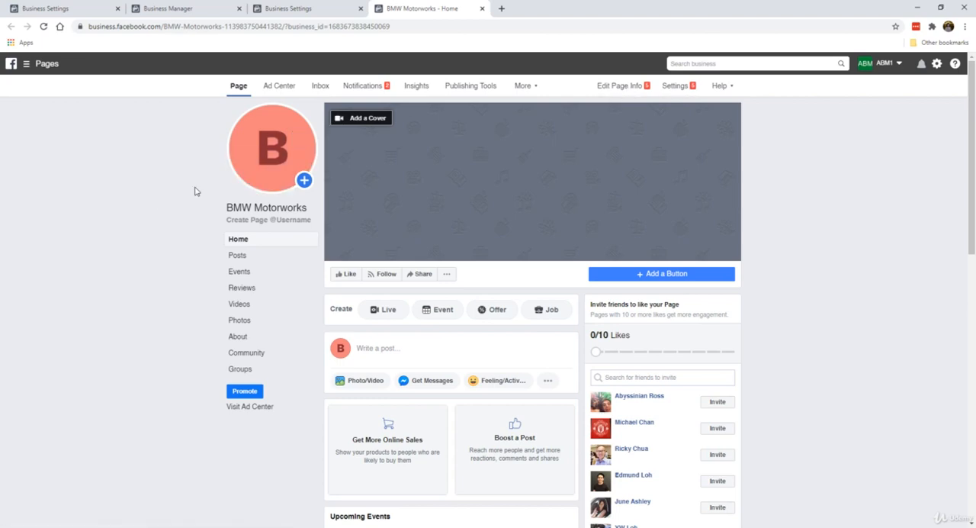
{"action": "mouse_move", "coordinate": [269, 182]}
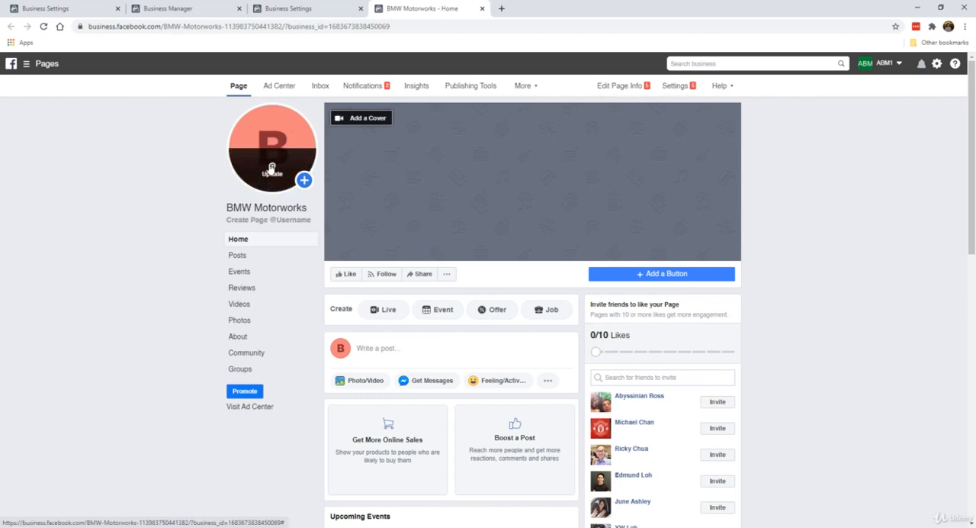
{"action": "left_click", "coordinate": [271, 169]}
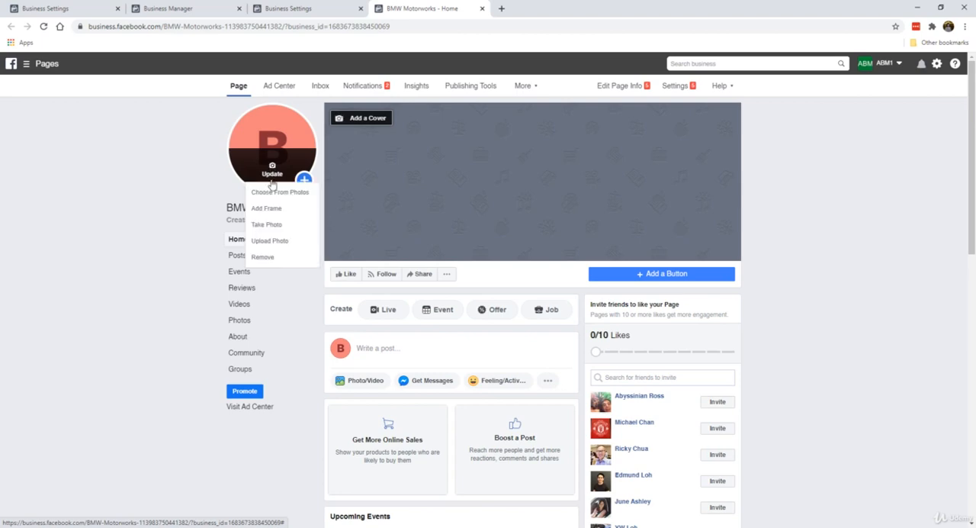
{"action": "left_click", "coordinate": [136, 181]}
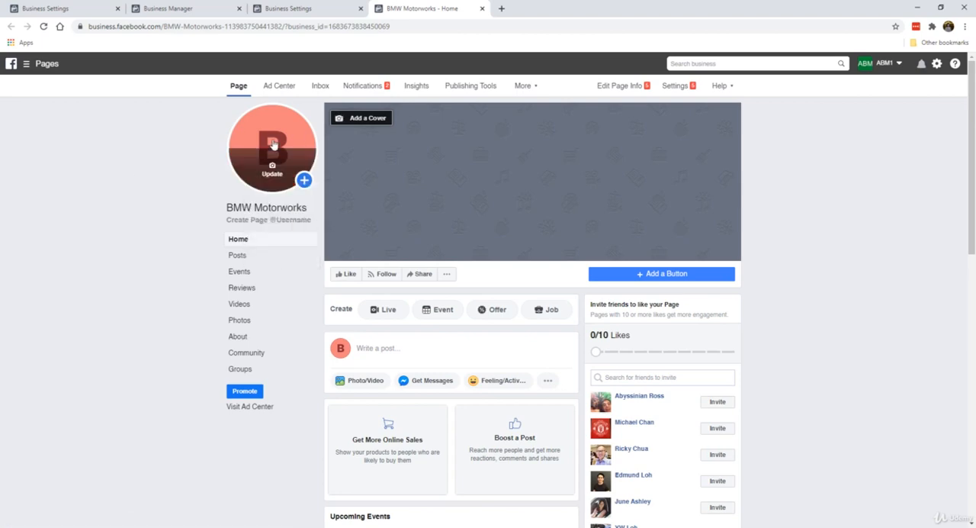
Step: Search Google Images for bmw in a new browser tab
{"action": "left_click", "coordinate": [500, 9]}
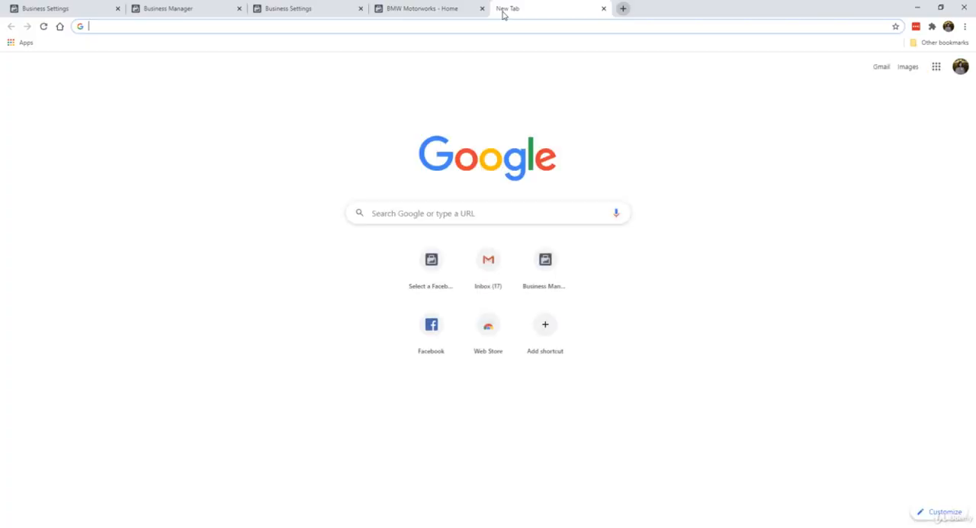
{"action": "type", "text": "bmw"}
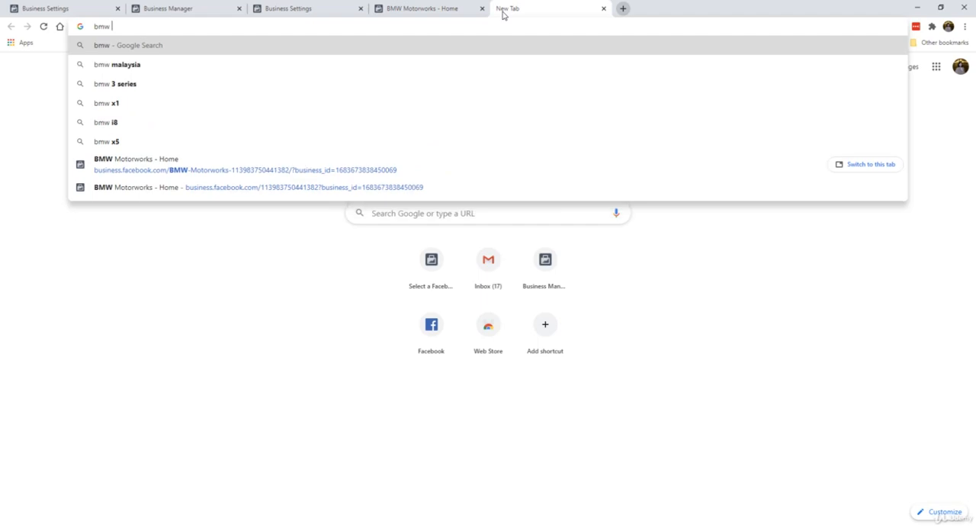
{"action": "key", "text": "Return"}
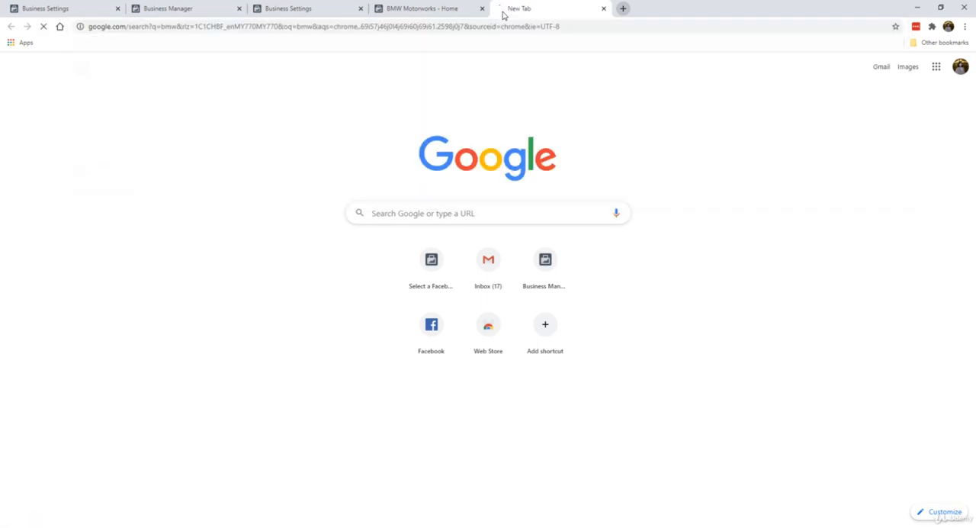
{"action": "left_click", "coordinate": [149, 102]}
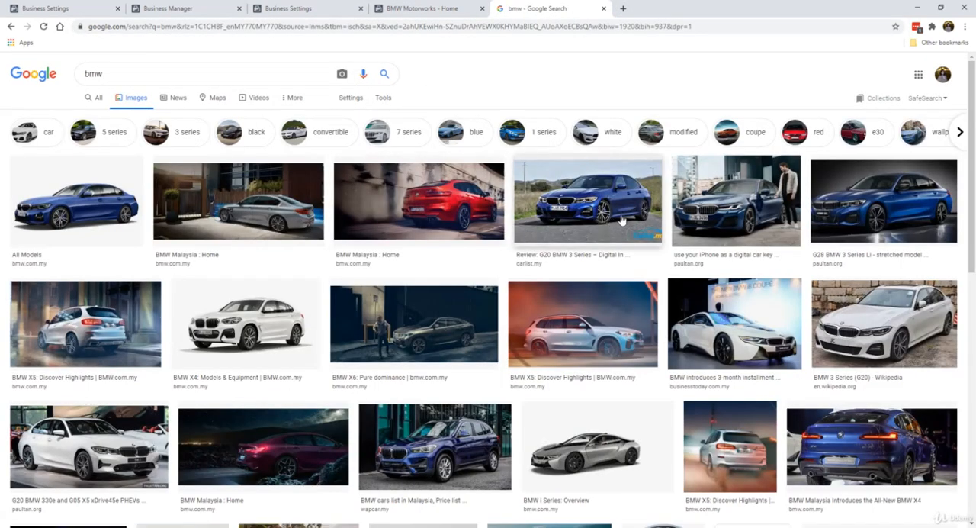
Step: Pick the dark-background G28 BMW 3 Series Li result from paultan.org and save its image to the Desktop as G28-BMW-3-Series-Li-for-China-3-630x330
{"action": "left_click", "coordinate": [609, 221]}
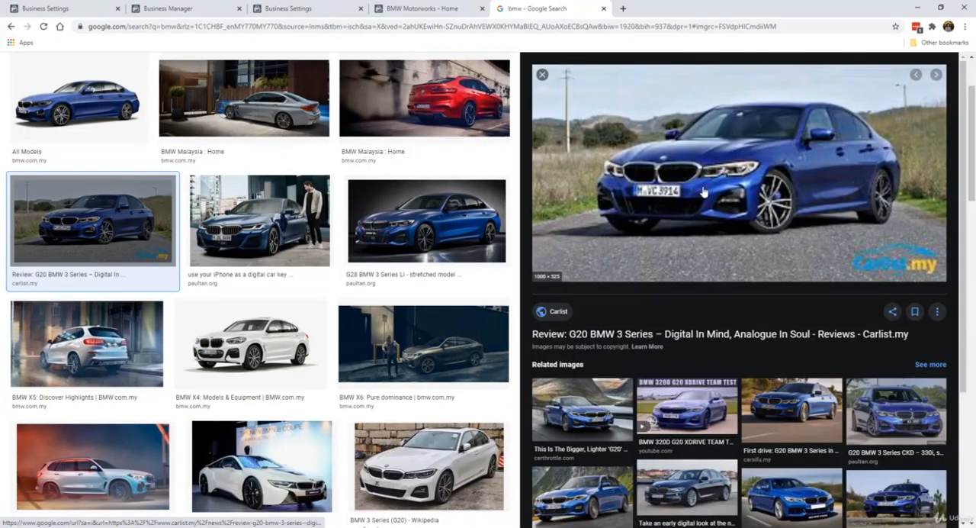
{"action": "left_click", "coordinate": [427, 221]}
{"action": "right_click", "coordinate": [744, 177]}
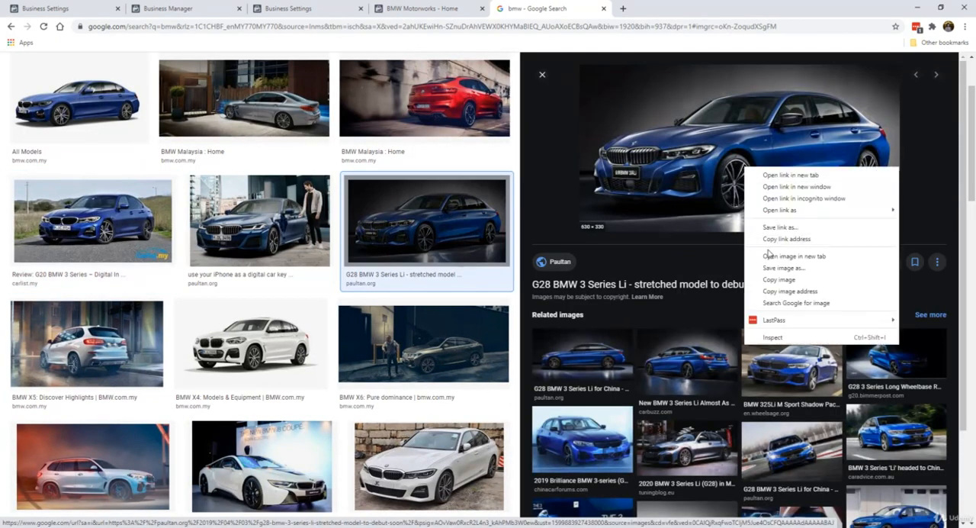
{"action": "left_click", "coordinate": [770, 265]}
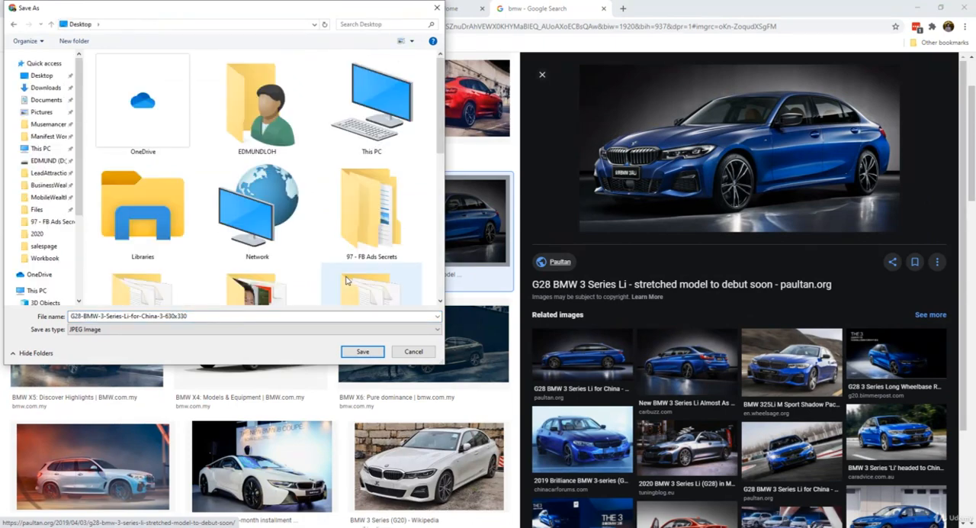
{"action": "left_click", "coordinate": [363, 352]}
Step: Return to the BMW Motorworks Page and upload G28-BMW-3-Series-Li-for-China-3-630x330 as its profile picture
{"action": "left_click", "coordinate": [427, 9]}
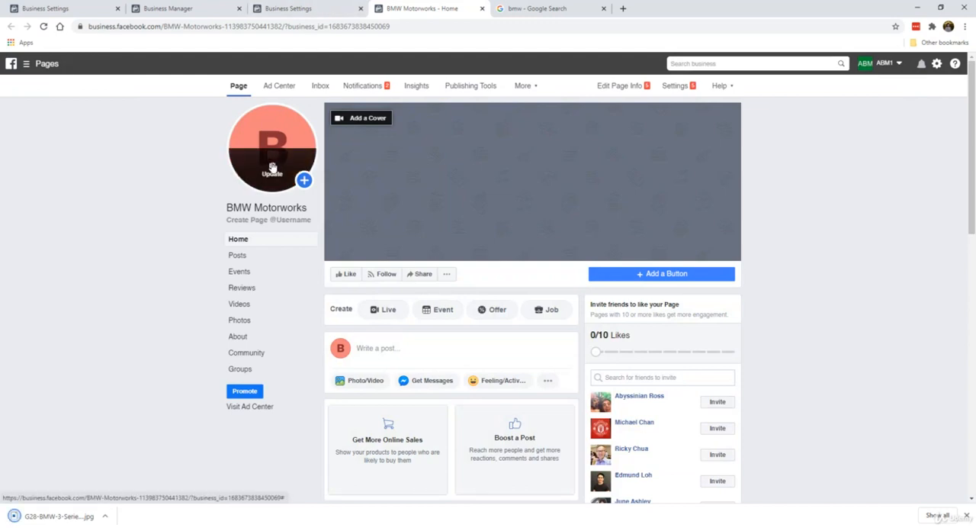
{"action": "left_click", "coordinate": [272, 166]}
{"action": "left_click", "coordinate": [277, 243]}
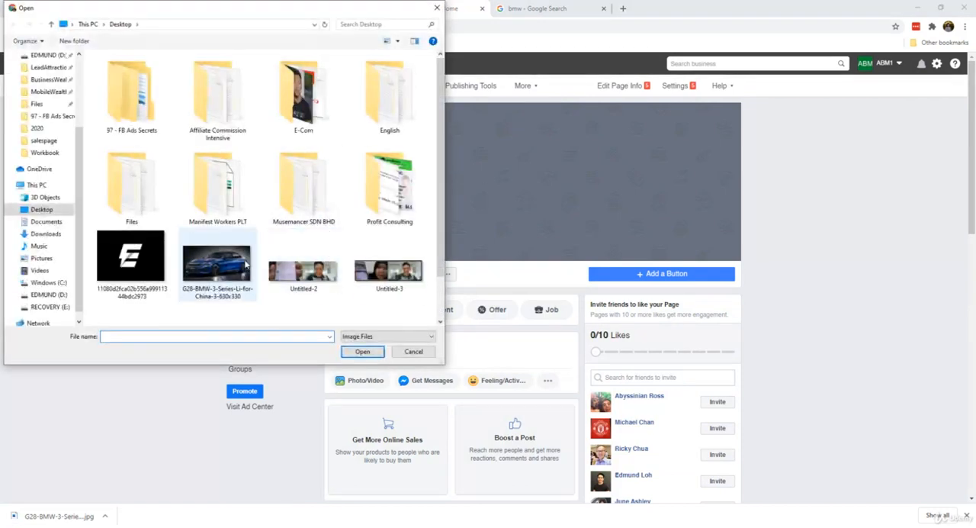
{"action": "double_click", "coordinate": [246, 264]}
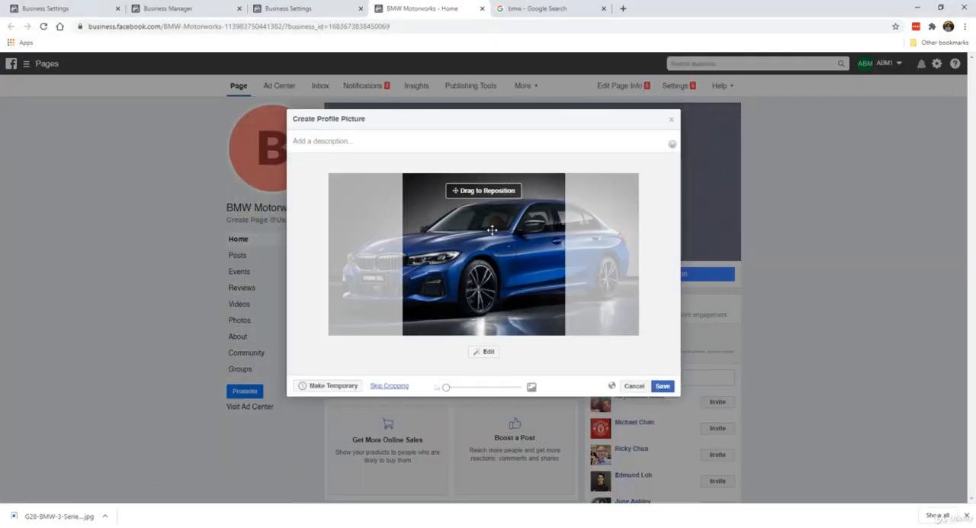
Step: Reposition the profile picture crop onto the car's front half, save it, and dismiss the Cover Slideshow notice
{"action": "left_click_drag", "start_coordinate": [504, 248], "coordinate": [564, 277]}
{"action": "mouse_move", "coordinate": [450, 390]}
{"action": "left_mouse_down"}
{"action": "mouse_move", "coordinate": [505, 386]}
{"action": "mouse_move", "coordinate": [445, 388]}
{"action": "left_mouse_up"}
{"action": "left_click_drag", "start_coordinate": [497, 290], "coordinate": [504, 290]}
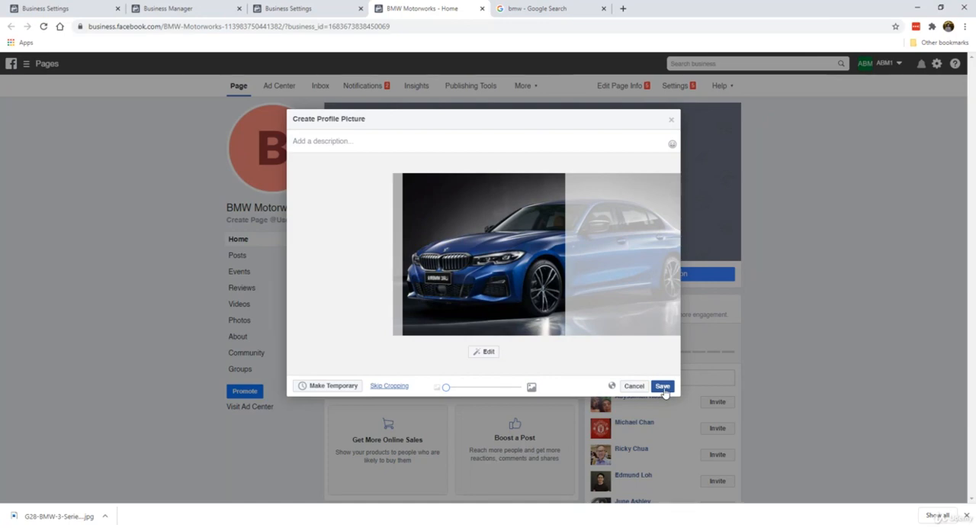
{"action": "left_click", "coordinate": [662, 386]}
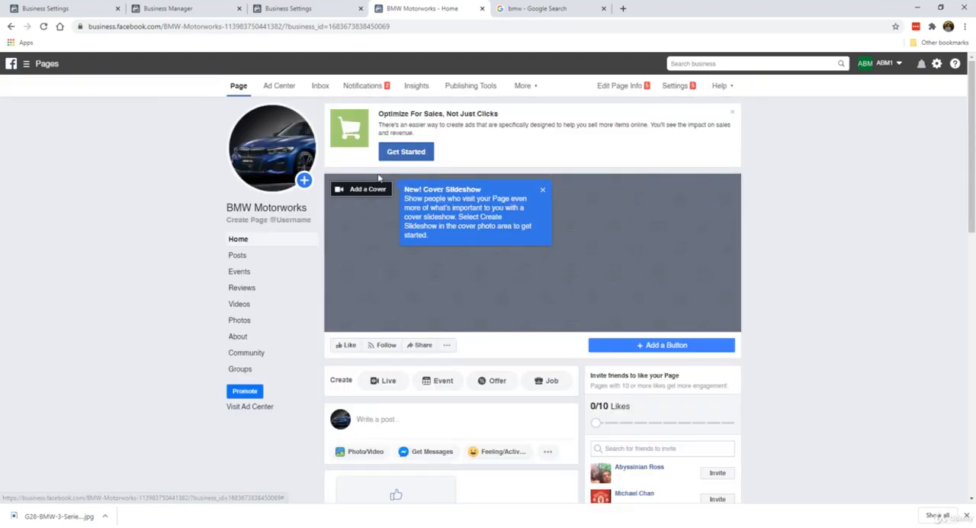
{"action": "left_click", "coordinate": [543, 190]}
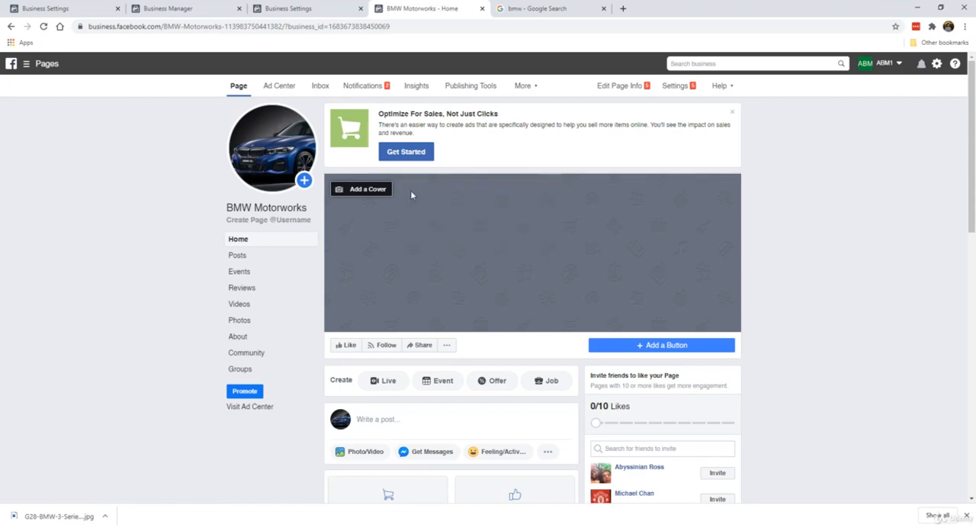
Step: Save the side-view G28 BMW 3 Series Li for China image from the Google results to the Desktop and return to the Page
{"action": "left_click", "coordinate": [533, 8]}
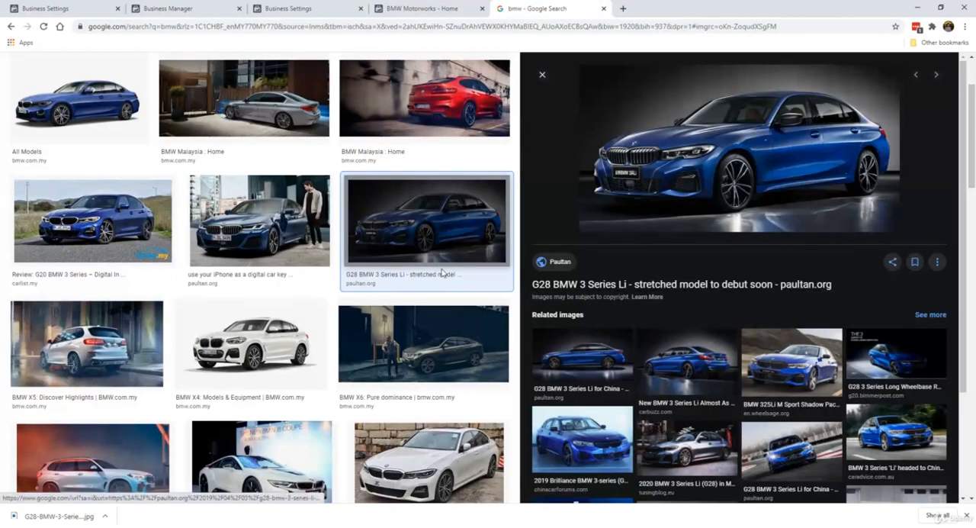
{"action": "scroll", "coordinate": [199, 275], "scroll_direction": "down", "scroll_amount": 3}
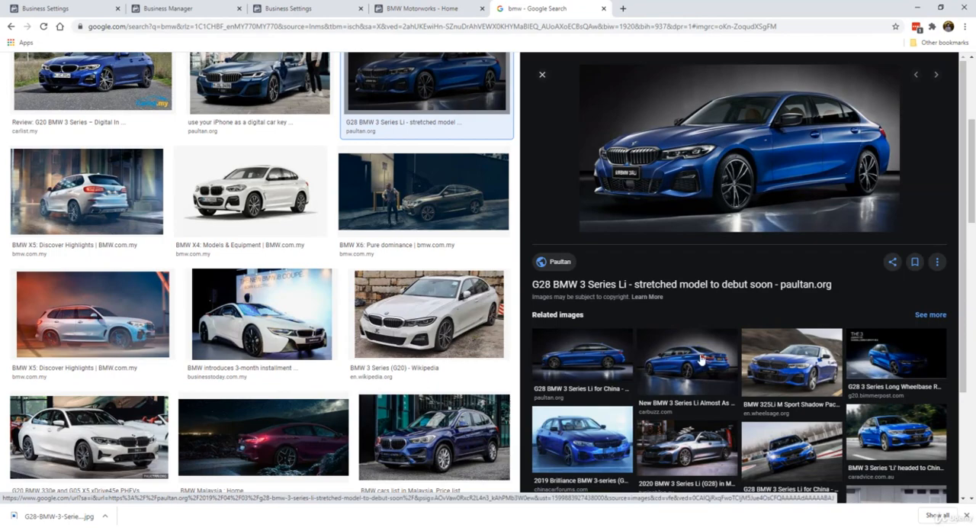
{"action": "left_click", "coordinate": [780, 373]}
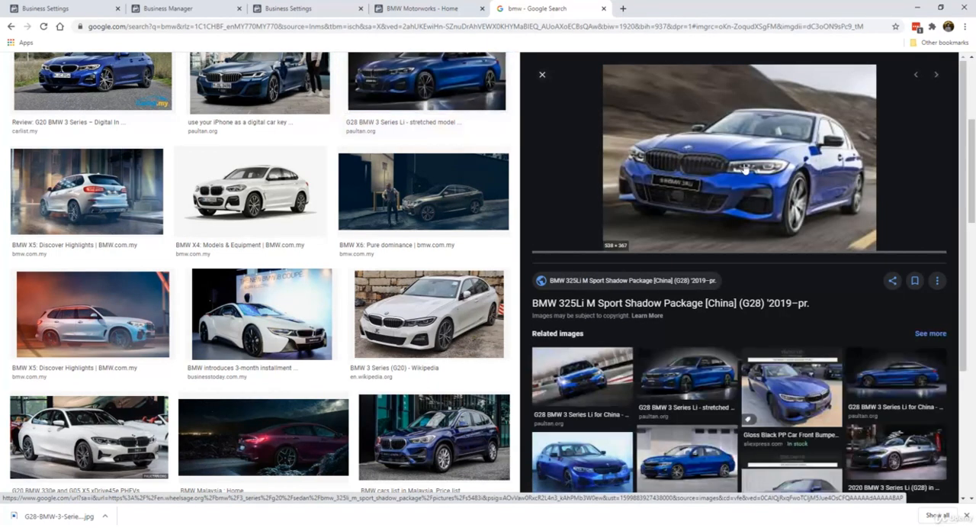
{"action": "left_click", "coordinate": [696, 373]}
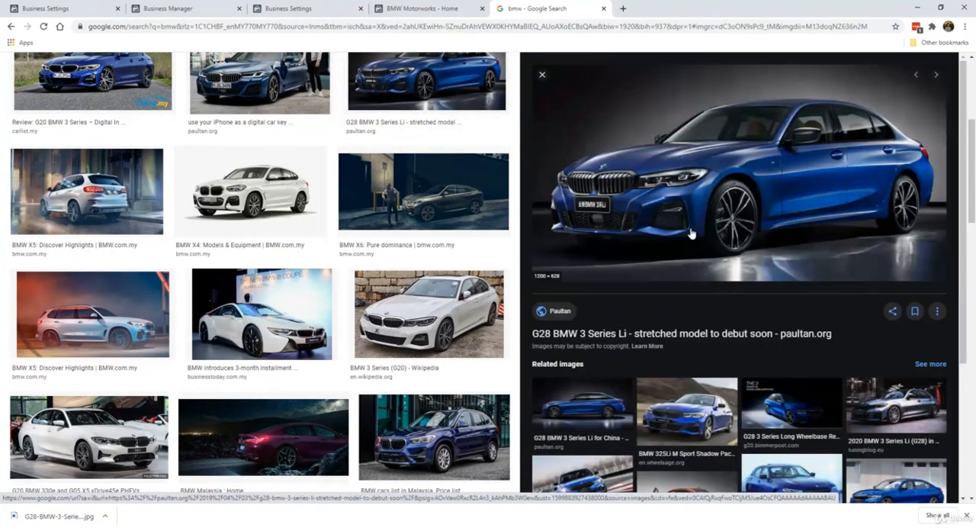
{"action": "left_click", "coordinate": [583, 431]}
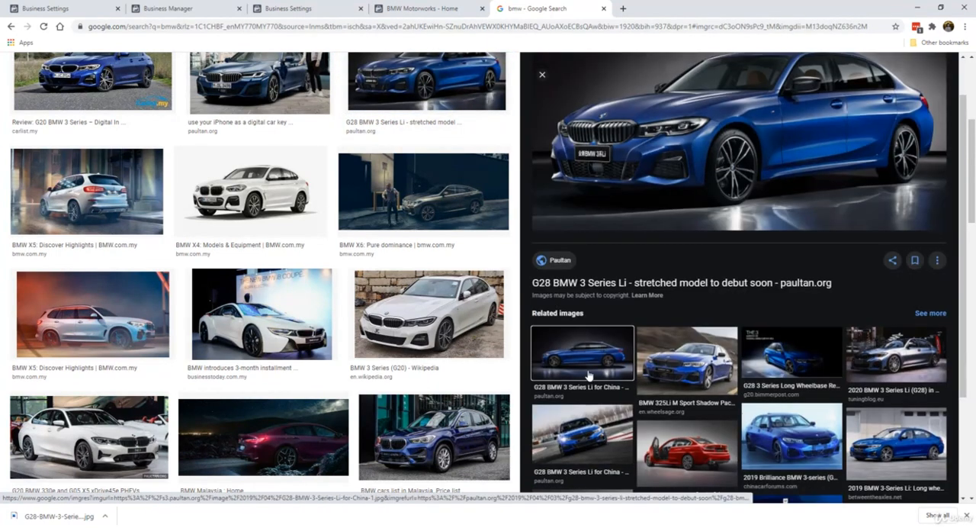
{"action": "right_click", "coordinate": [654, 198]}
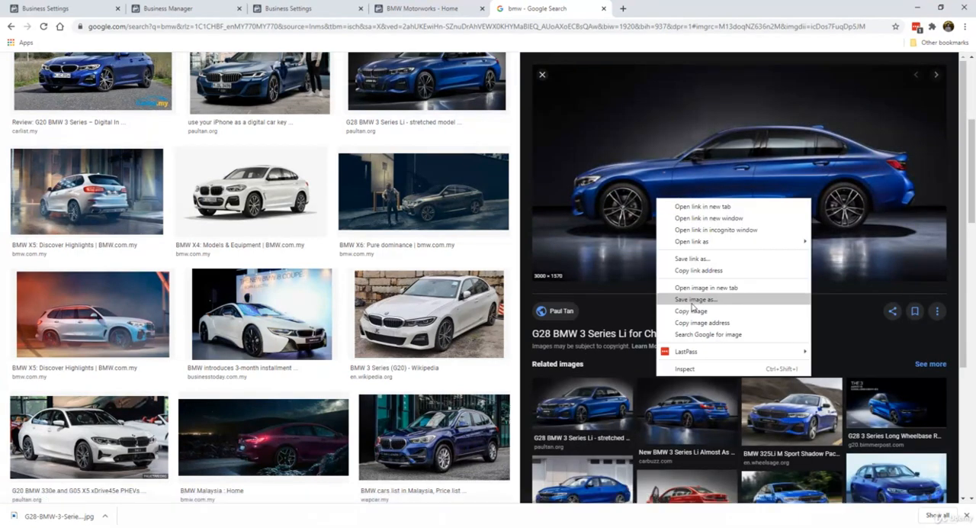
{"action": "left_click", "coordinate": [695, 305]}
{"action": "left_click", "coordinate": [362, 350]}
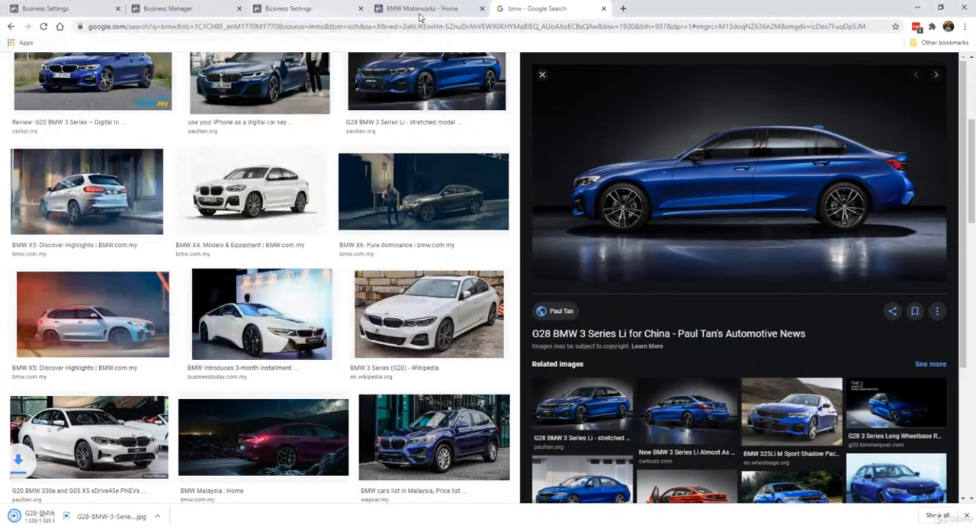
{"action": "left_click", "coordinate": [421, 8]}
{"action": "left_click", "coordinate": [365, 189]}
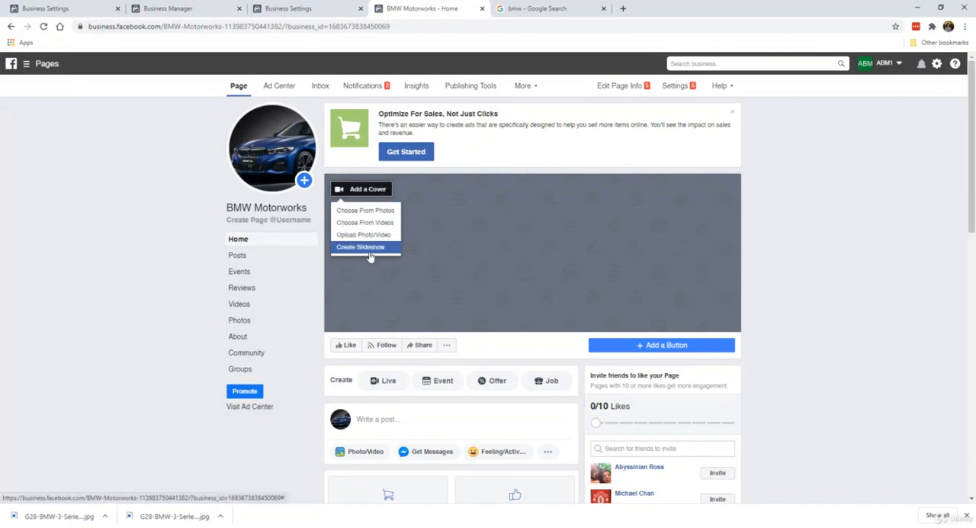
{"action": "left_click", "coordinate": [362, 213]}
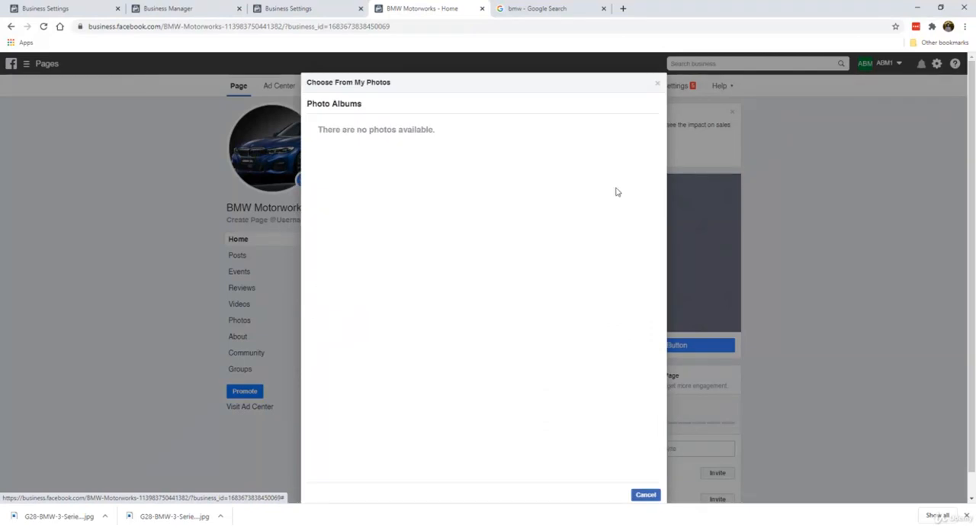
{"action": "left_click", "coordinate": [657, 82]}
Step: Upload G28-BMW-3-Series-Li-for-China-1 as the Page's cover, adjust its position, save it, and dismiss the Optimize For Sales notice
{"action": "left_click", "coordinate": [358, 191]}
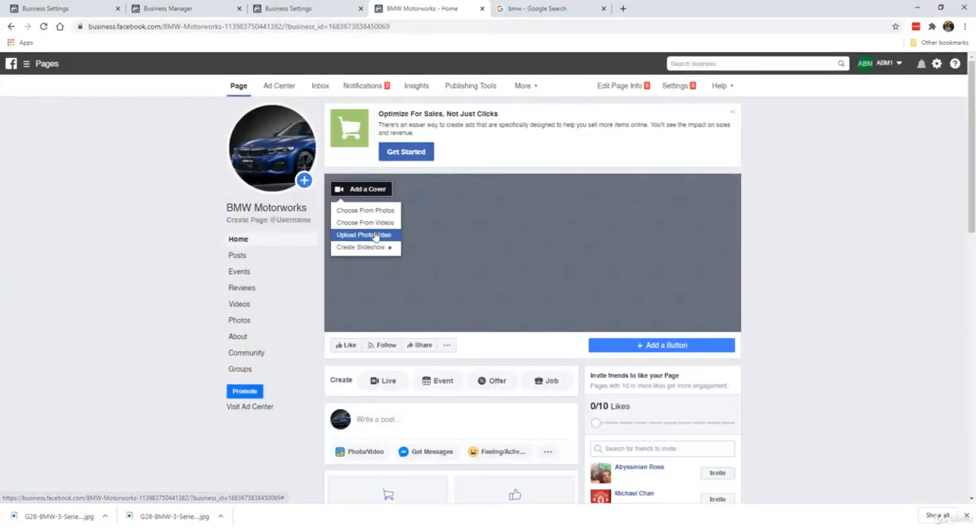
{"action": "left_click", "coordinate": [373, 235]}
{"action": "scroll", "coordinate": [401, 256], "scroll_direction": "down", "scroll_amount": 3}
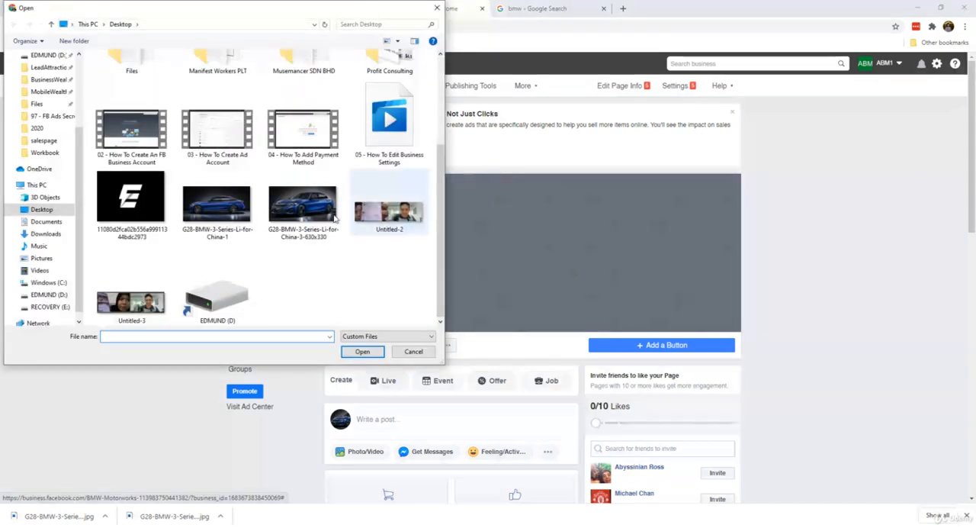
{"action": "double_click", "coordinate": [239, 212]}
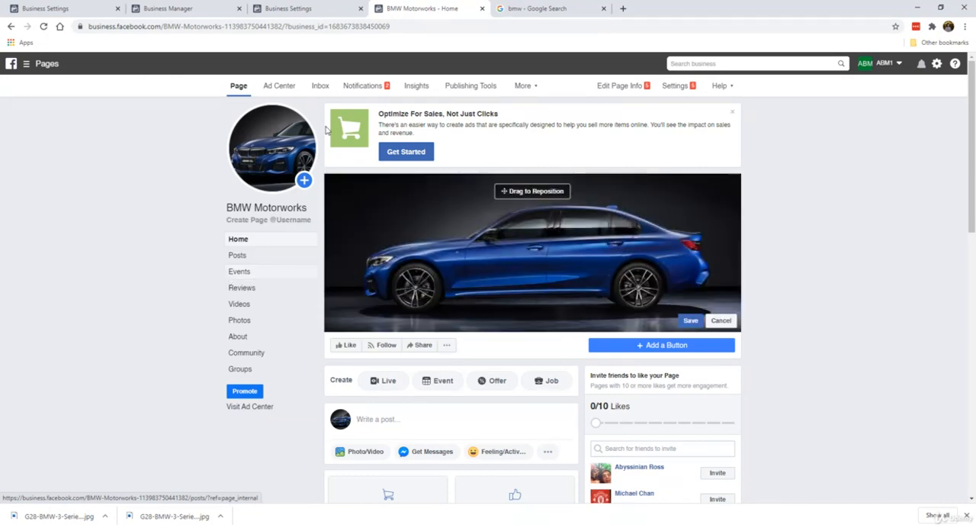
{"action": "mouse_move", "coordinate": [477, 239]}
{"action": "left_mouse_down"}
{"action": "mouse_move", "coordinate": [477, 221]}
{"action": "mouse_move", "coordinate": [476, 250]}
{"action": "mouse_move", "coordinate": [480, 235]}
{"action": "left_mouse_up"}
{"action": "left_click", "coordinate": [689, 321]}
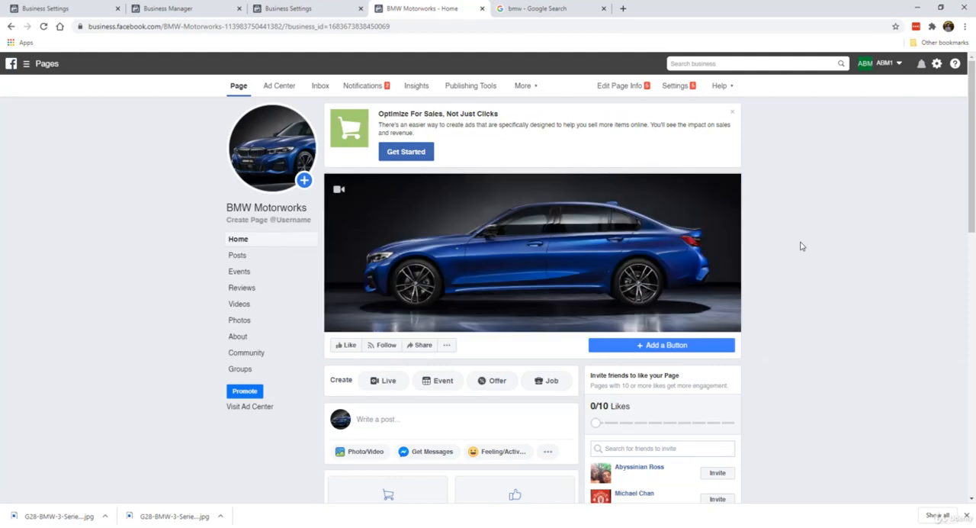
{"action": "left_click", "coordinate": [732, 115]}
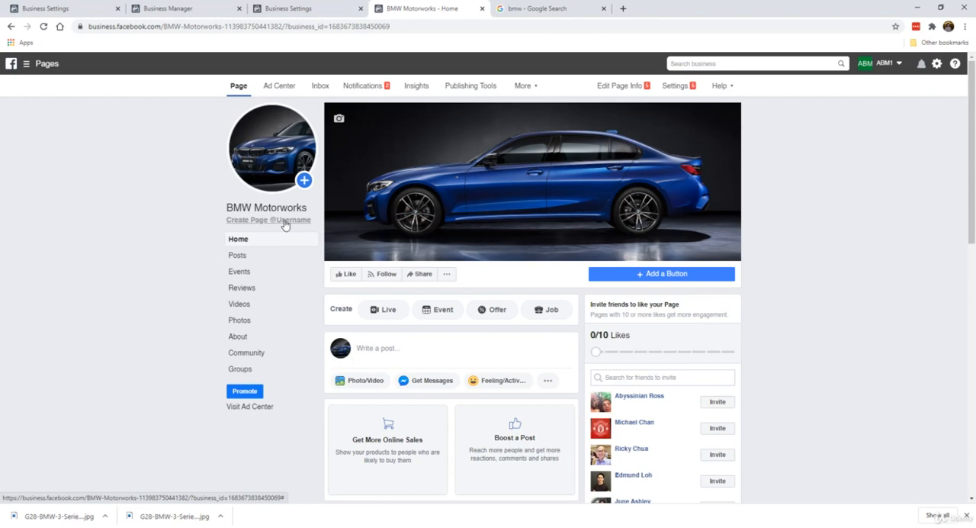
Step: Start creating the Page username and try bmwmotorworks, bmw.motorworks and bmw.motor.works
{"action": "left_click", "coordinate": [285, 226]}
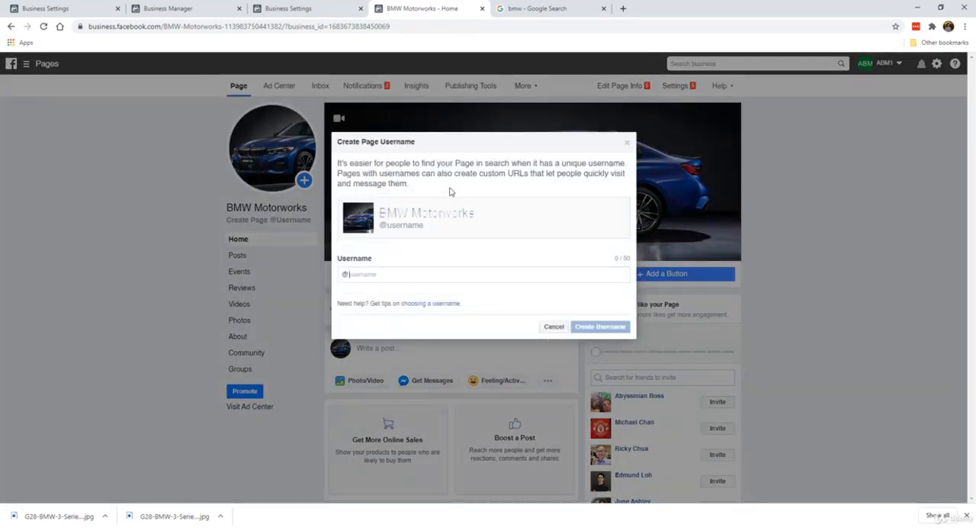
{"action": "type", "text": "bmwmotorworks"}
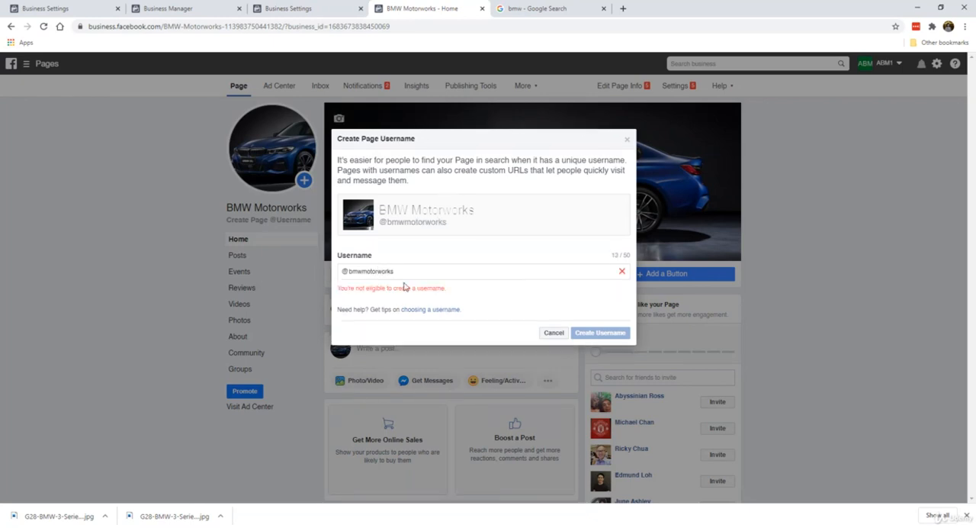
{"action": "left_click", "coordinate": [364, 272]}
{"action": "type", "text": "."}
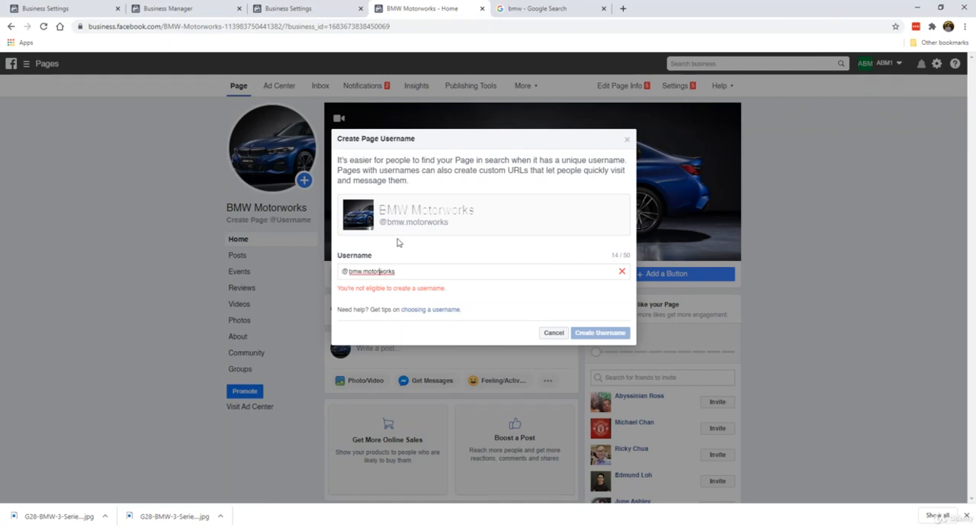
{"action": "type", "text": "."}
Step: Replace the username with bmwmotorworkspage, submit it, and close the Google Search tab
{"action": "left_click_drag", "start_coordinate": [358, 272], "coordinate": [483, 273]}
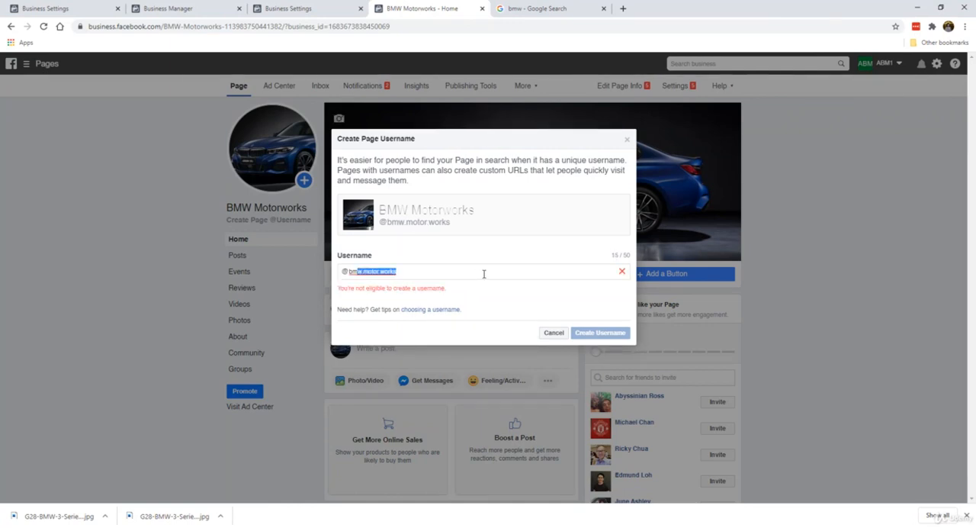
{"action": "type", "text": "mwmot"}
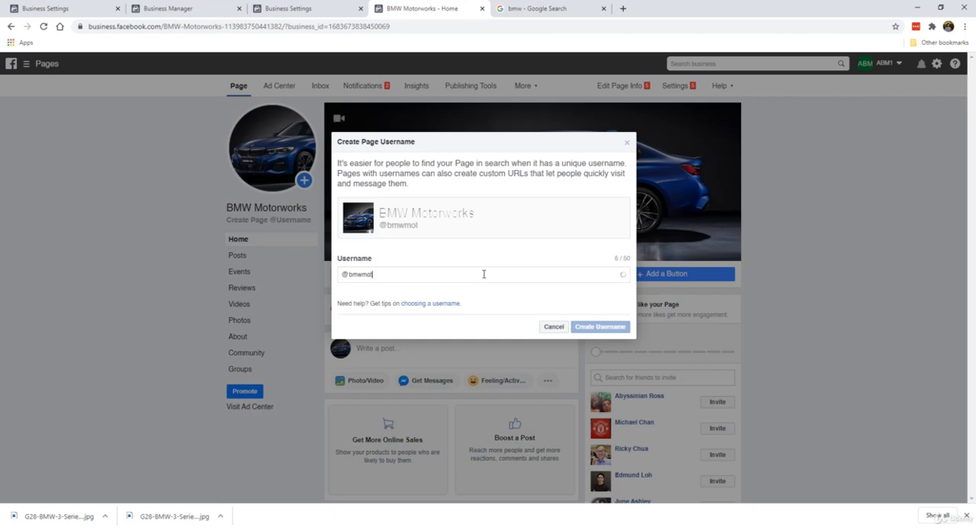
{"action": "type", "text": "orworkspage"}
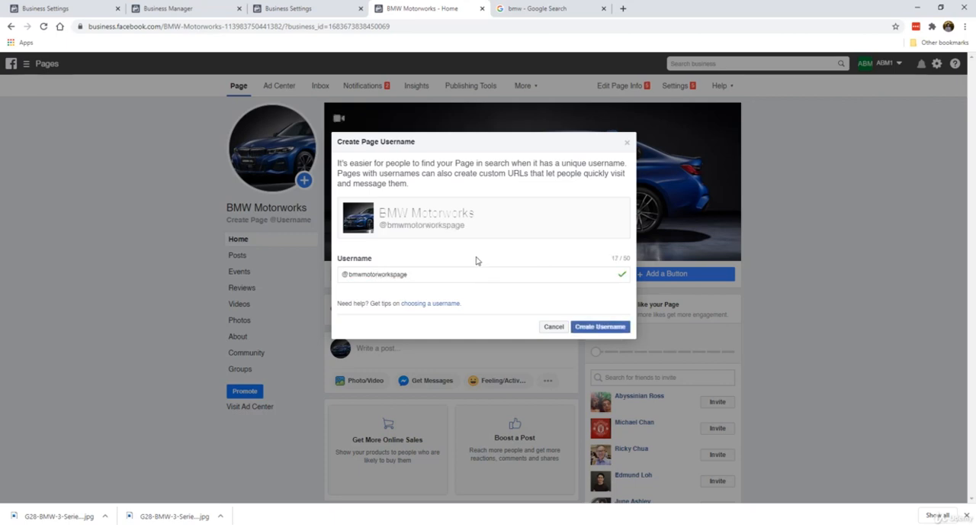
{"action": "key", "text": "Return"}
{"action": "left_click", "coordinate": [604, 9]}
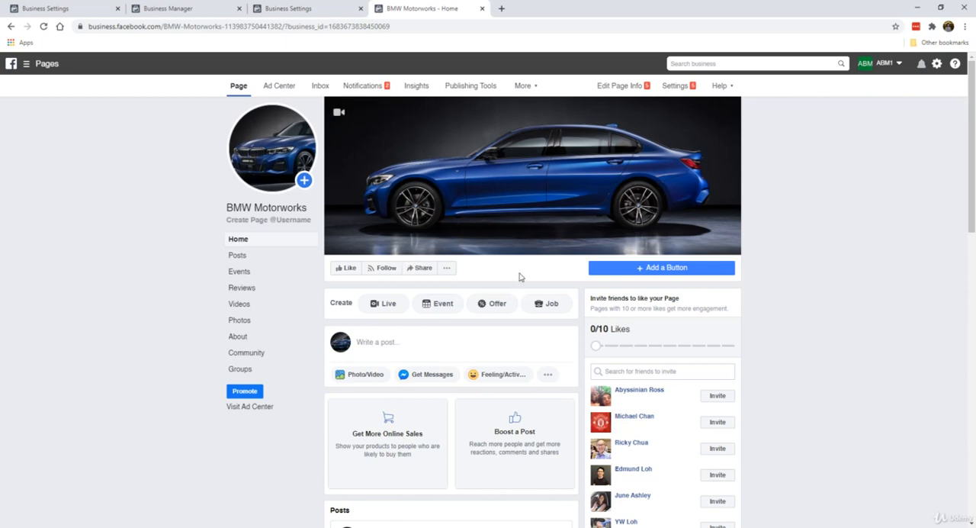
Step: Add a Send Message button to the Page from the Contact you options, directing people to Messenger, and finish the setup
{"action": "left_click", "coordinate": [646, 273]}
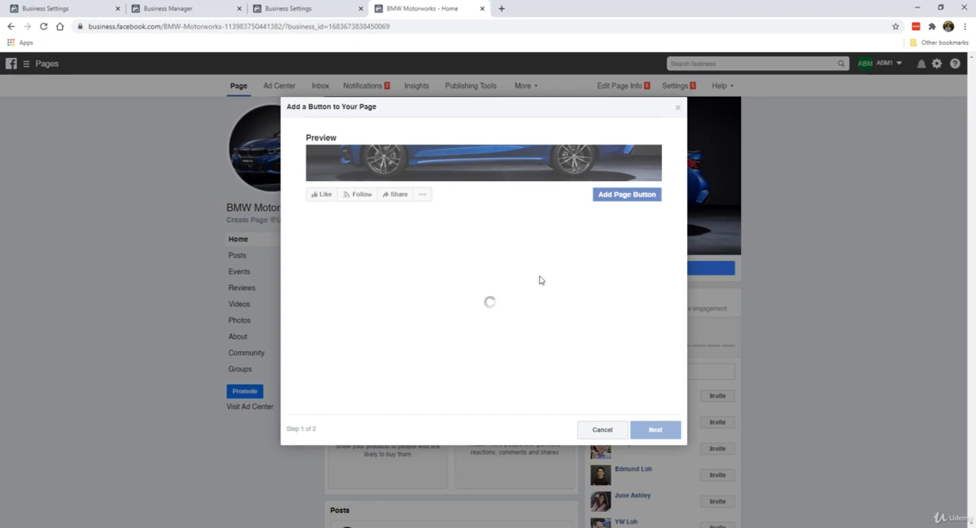
{"action": "left_click", "coordinate": [384, 307]}
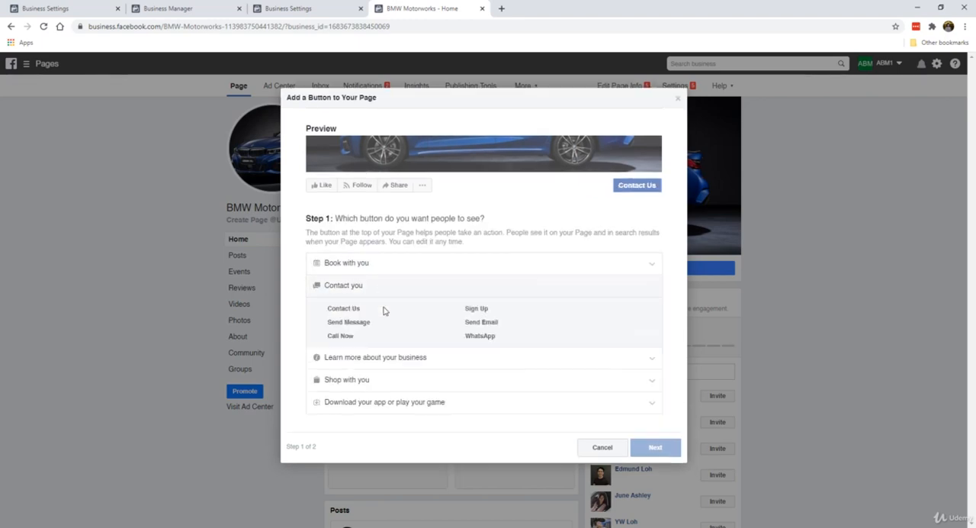
{"action": "left_click", "coordinate": [347, 325]}
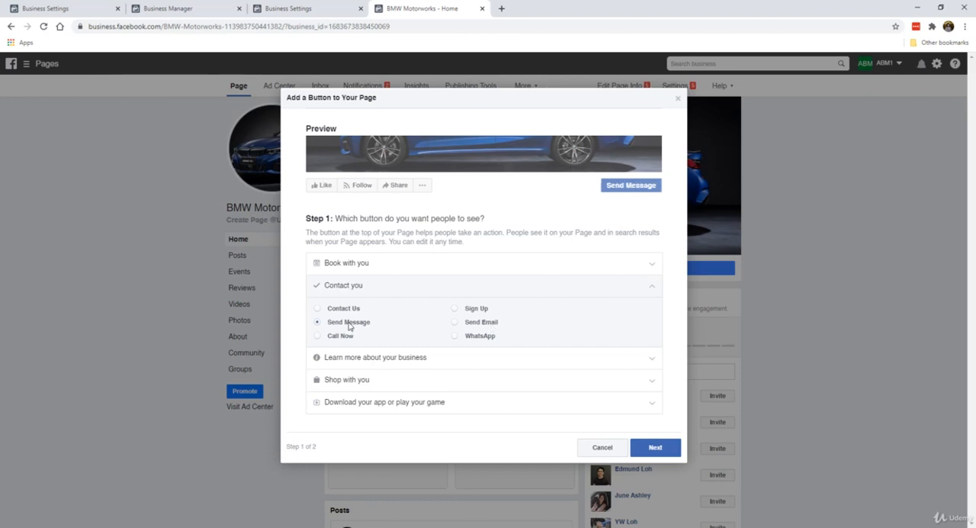
{"action": "left_click", "coordinate": [654, 447]}
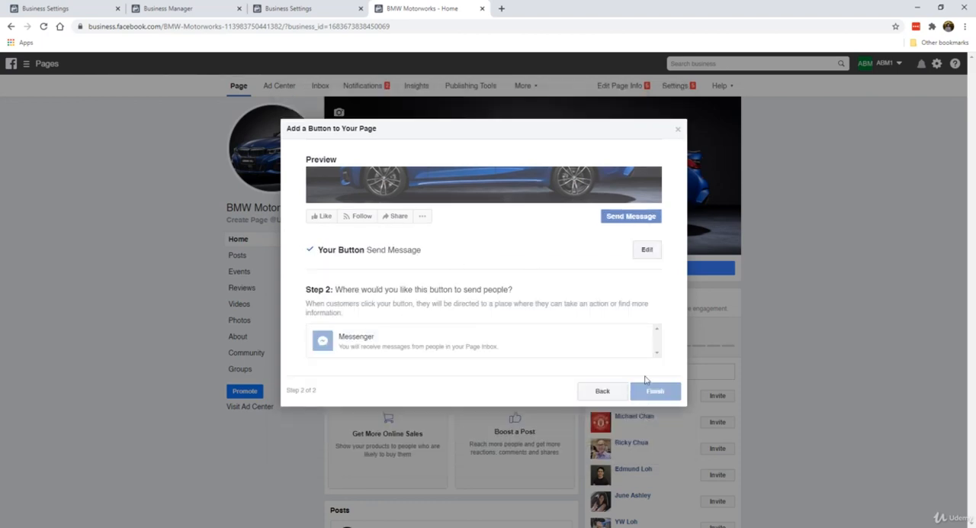
{"action": "left_click", "coordinate": [439, 341]}
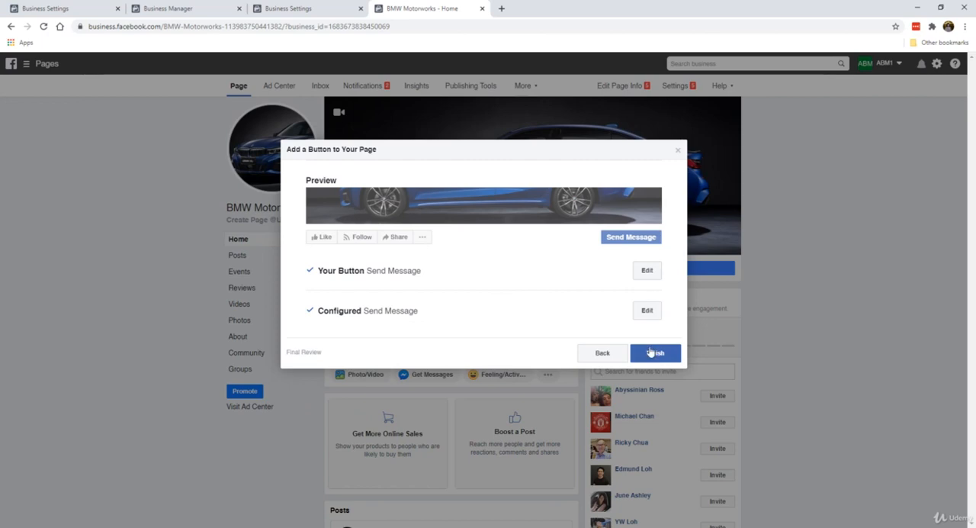
{"action": "left_click", "coordinate": [675, 355]}
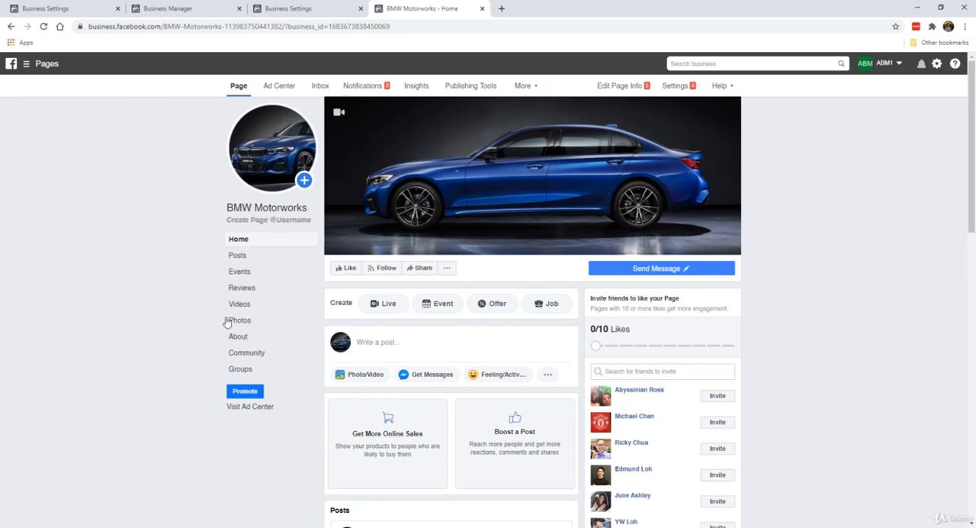
Step: Like the BMW Motorworks Page
{"action": "scroll", "coordinate": [213, 305], "scroll_direction": "down", "scroll_amount": 2}
{"action": "scroll", "coordinate": [213, 305], "scroll_direction": "up", "scroll_amount": 2}
{"action": "left_click", "coordinate": [346, 271]}
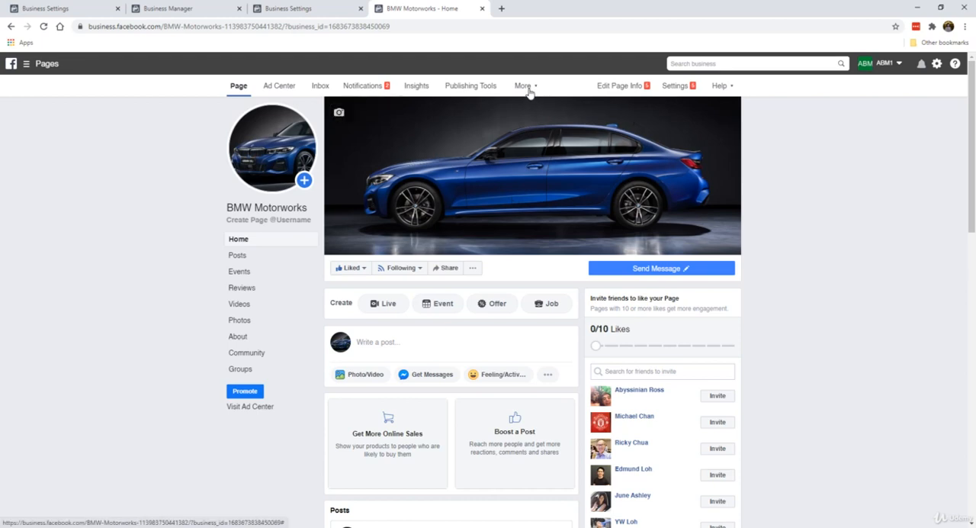
Step: In the Page's settings, set Post and Story Sharing to Disable Sharing to Stories and save the change
{"action": "left_click", "coordinate": [680, 86]}
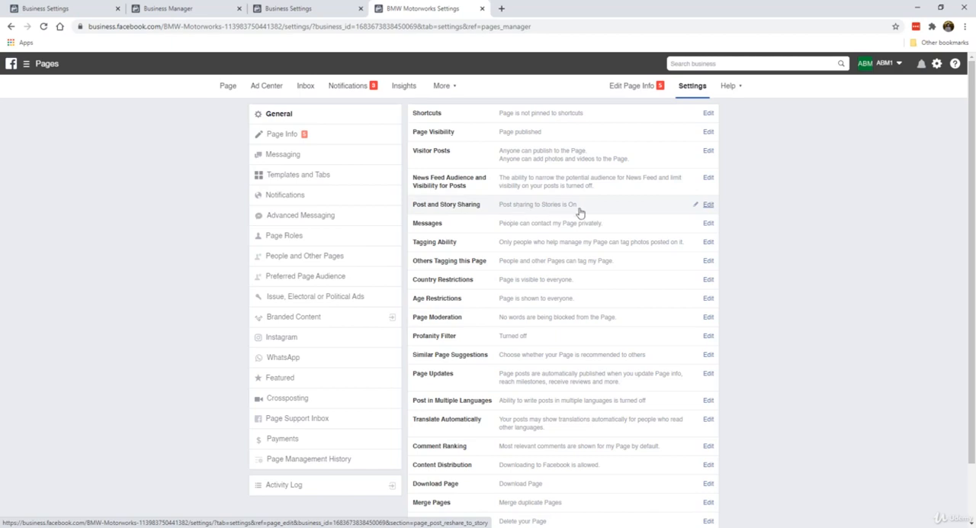
{"action": "left_click", "coordinate": [707, 207]}
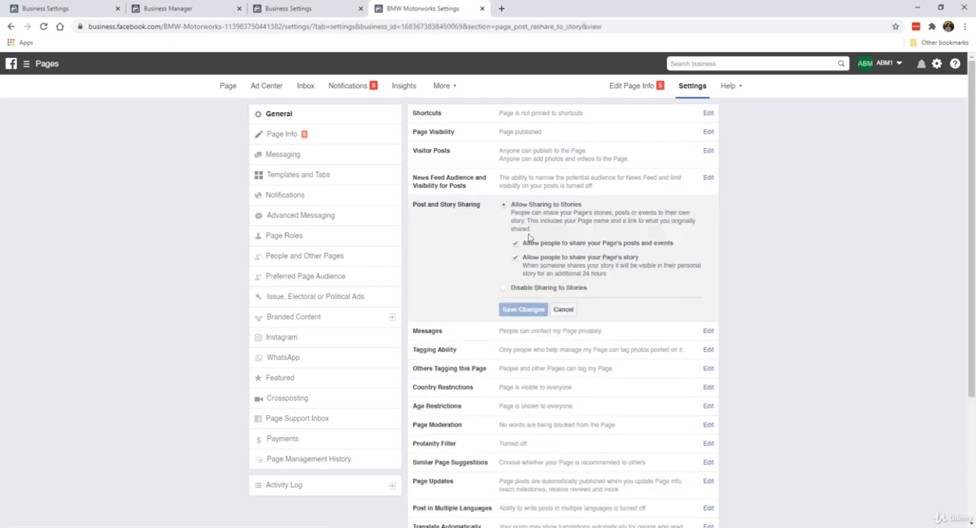
{"action": "left_click", "coordinate": [504, 287]}
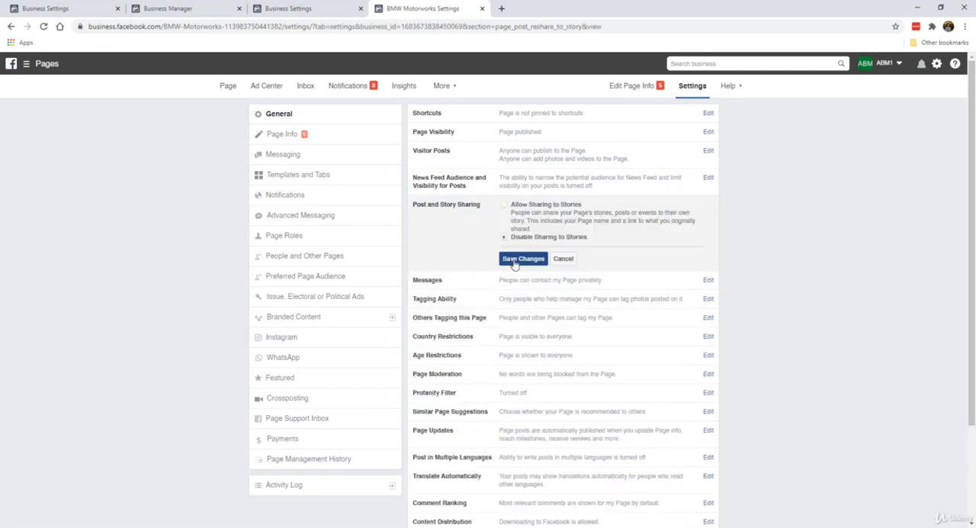
{"action": "left_click", "coordinate": [521, 258]}
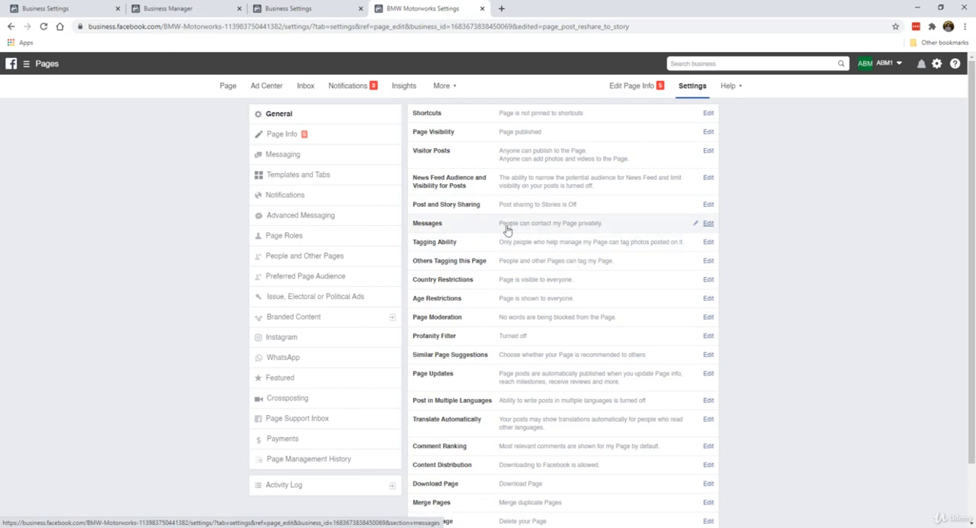
Step: Set the Page's Profanity Filter to Medium and save the change
{"action": "scroll", "coordinate": [492, 322], "scroll_direction": "down", "scroll_amount": 1}
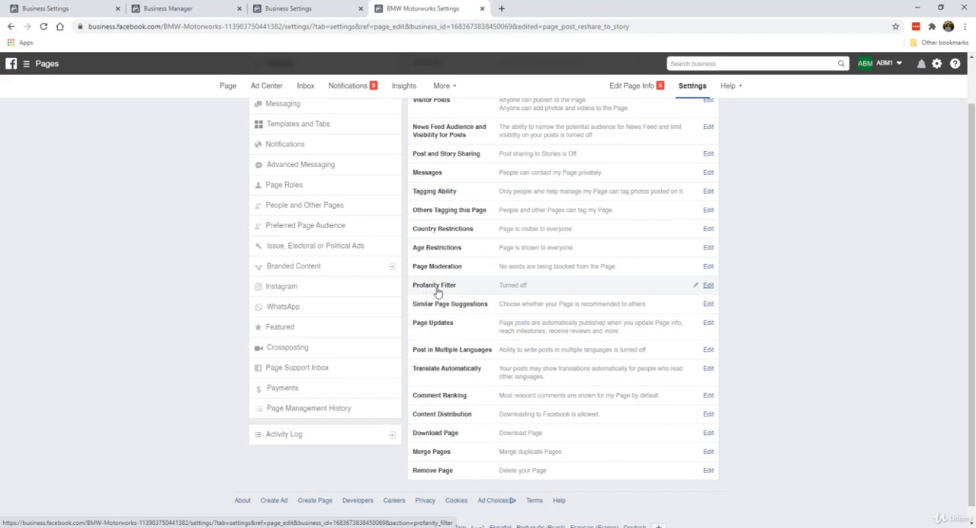
{"action": "left_click", "coordinate": [709, 285]}
{"action": "left_click", "coordinate": [523, 287]}
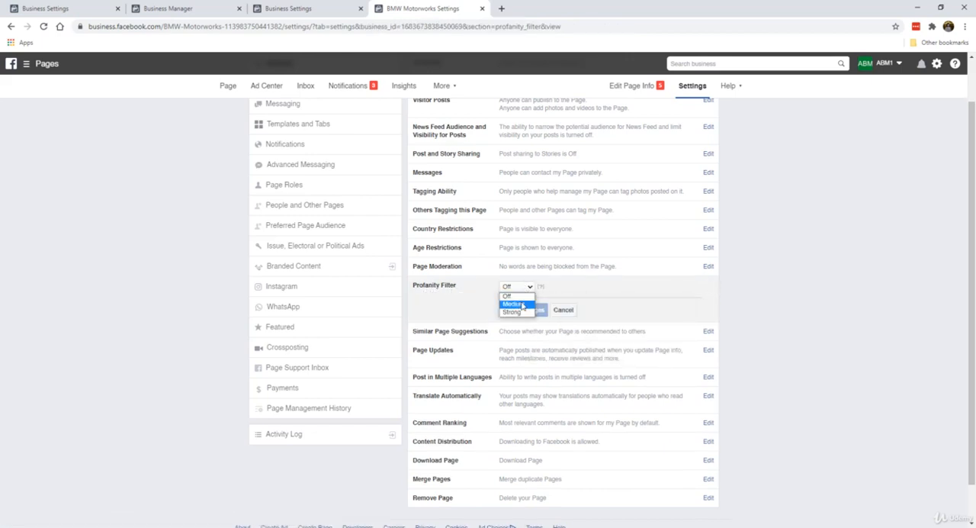
{"action": "left_click", "coordinate": [522, 304]}
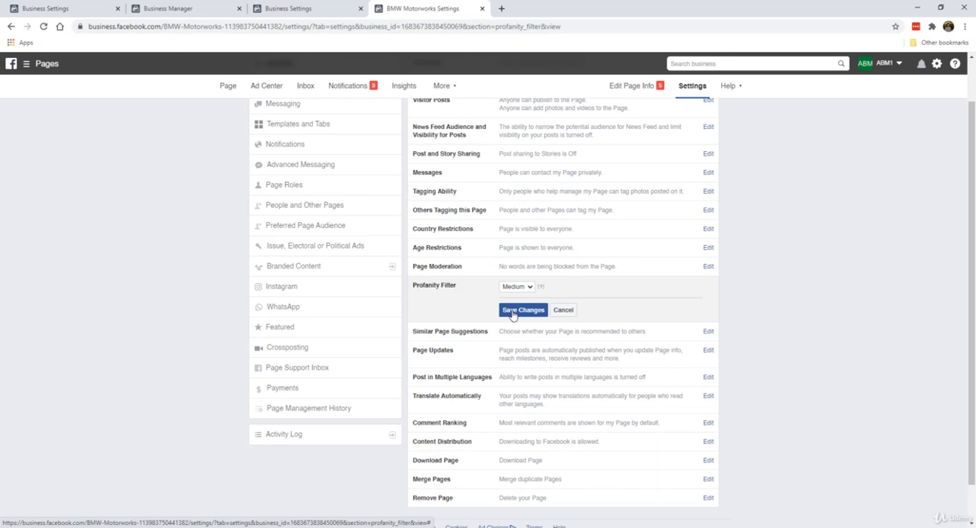
{"action": "left_click", "coordinate": [519, 312]}
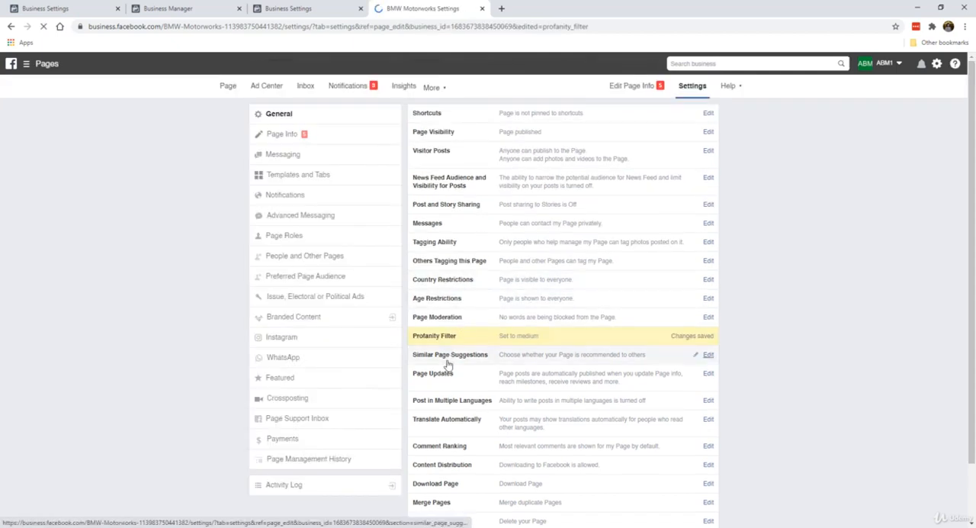
Step: Save the Page description "German engineering at its finest, and all things BMW. We share all the latest gadgets, accessories and mods for BMW cars of all models."
{"action": "scroll", "coordinate": [448, 365], "scroll_direction": "down", "scroll_amount": 1}
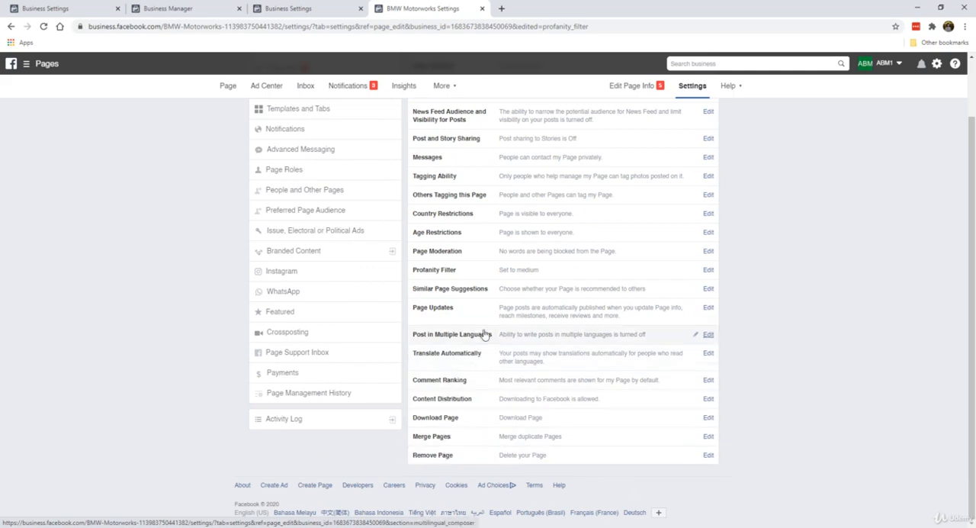
{"action": "scroll", "coordinate": [537, 359], "scroll_direction": "up", "scroll_amount": 1}
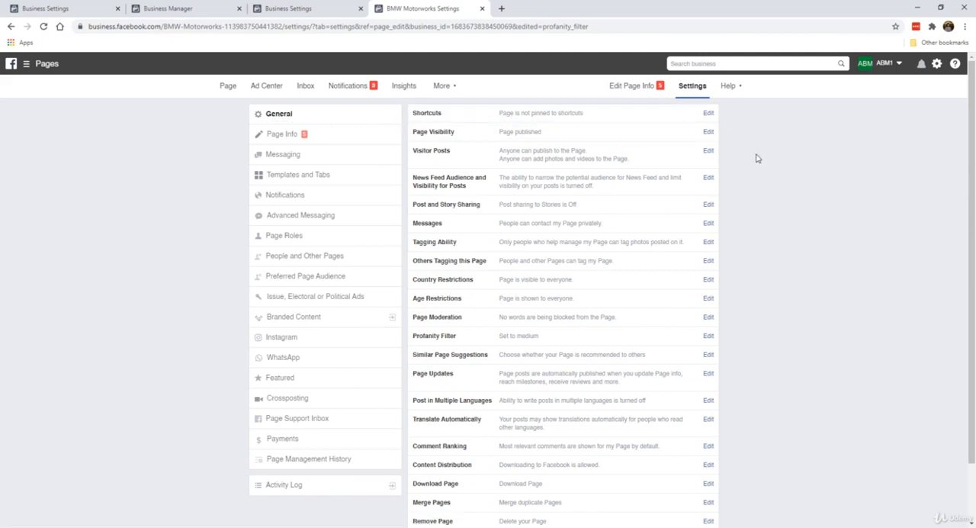
{"action": "left_click", "coordinate": [328, 134]}
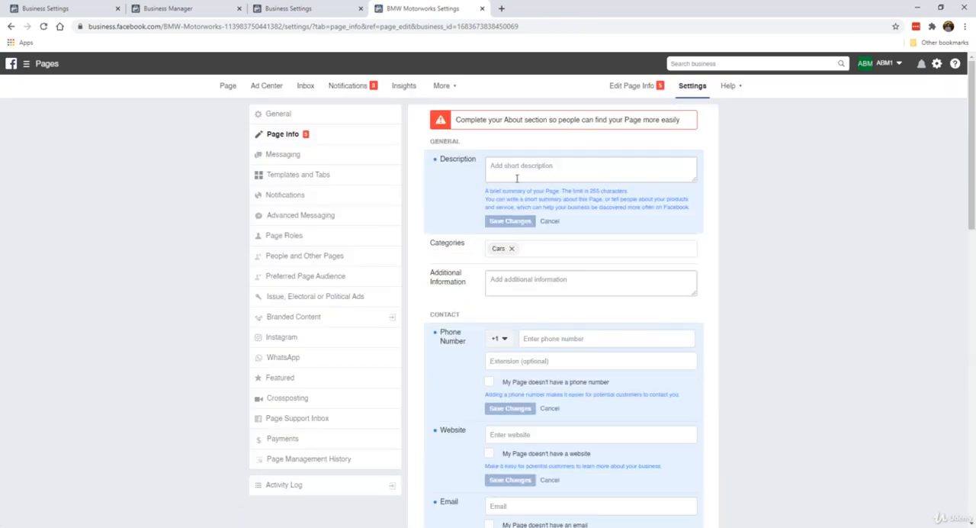
{"action": "scroll", "coordinate": [467, 344], "scroll_direction": "down", "scroll_amount": 5}
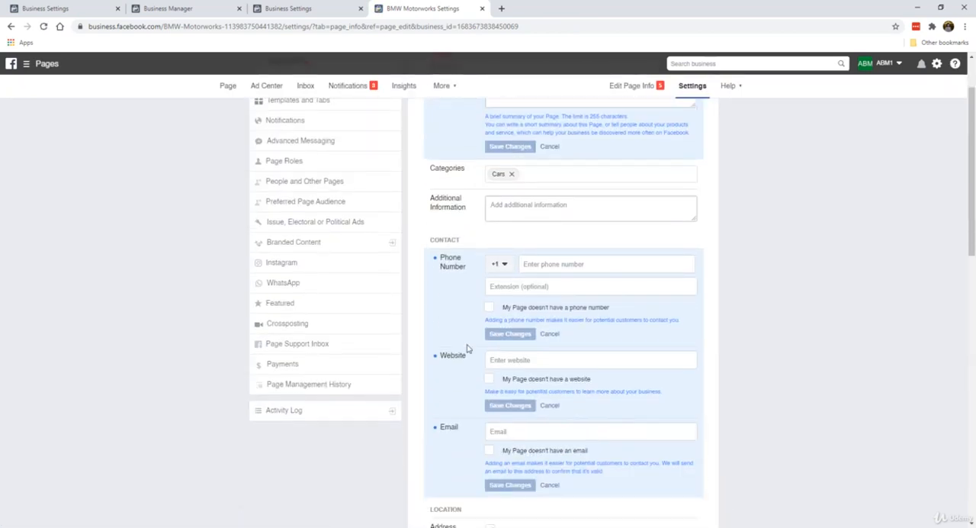
{"action": "scroll", "coordinate": [467, 348], "scroll_direction": "up", "scroll_amount": 5}
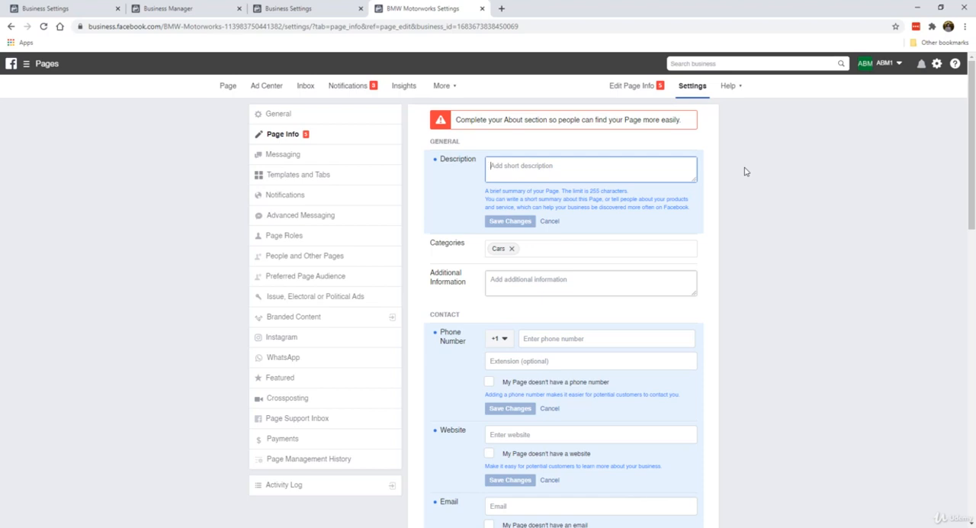
{"action": "type", "text": "Germ"}
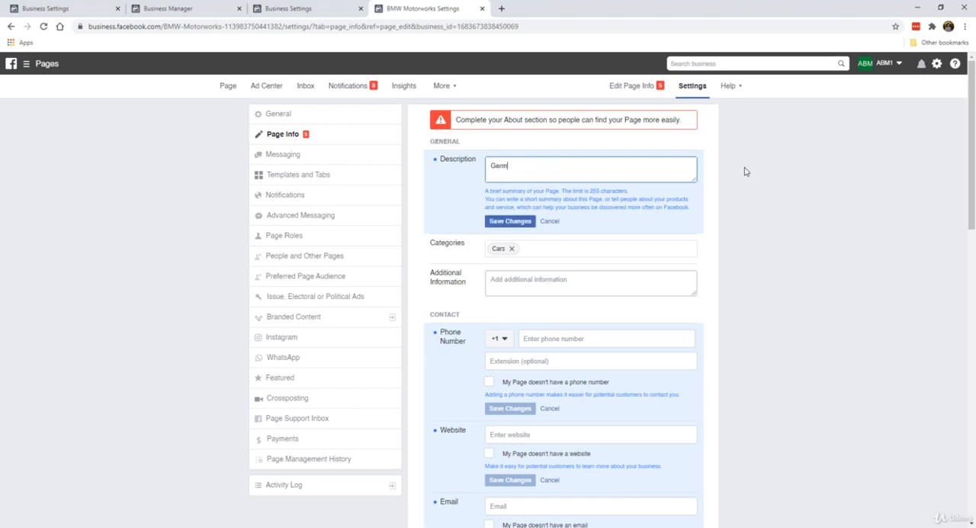
{"action": "type", "text": "an engineering at its finest, and all thi"}
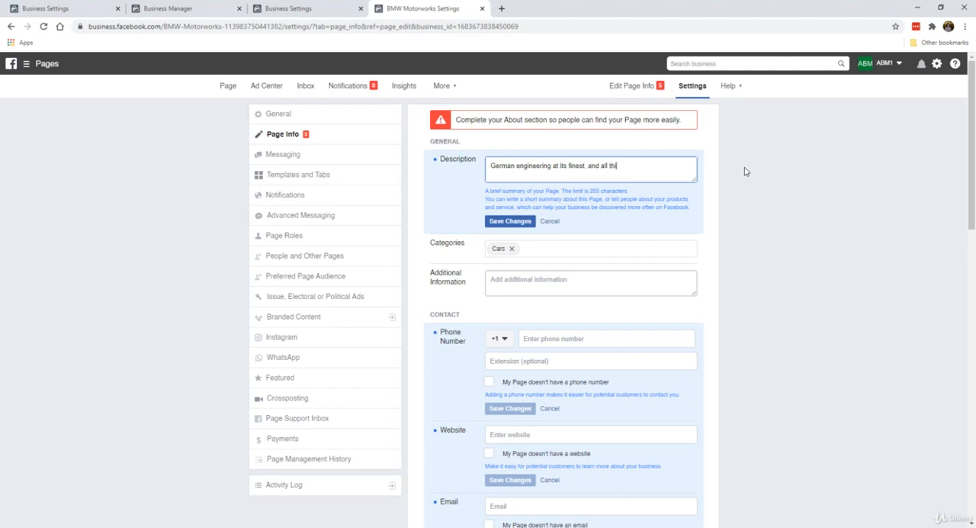
{"action": "type", "text": "ngs BMW. We s"}
{"action": "type", "text": "hare all the latest gadgets"}
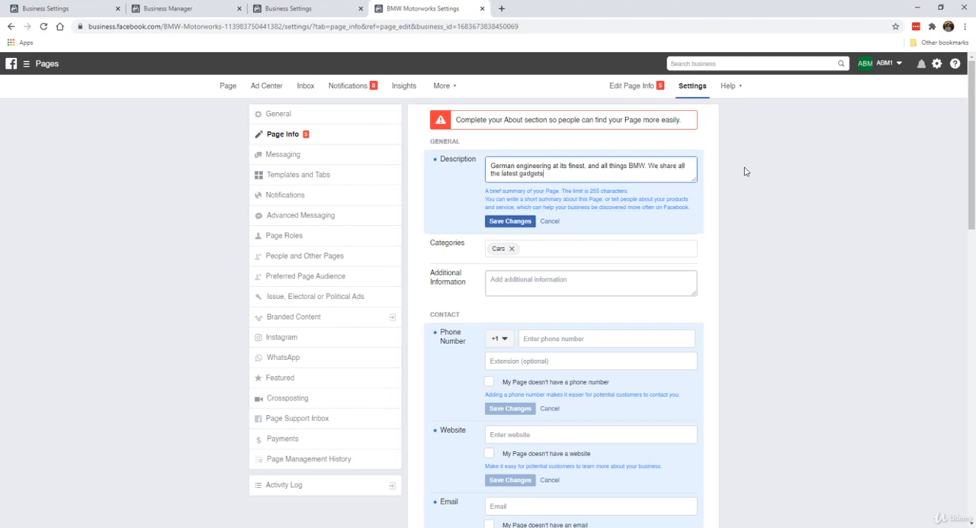
{"action": "type", "text": ", acces"}
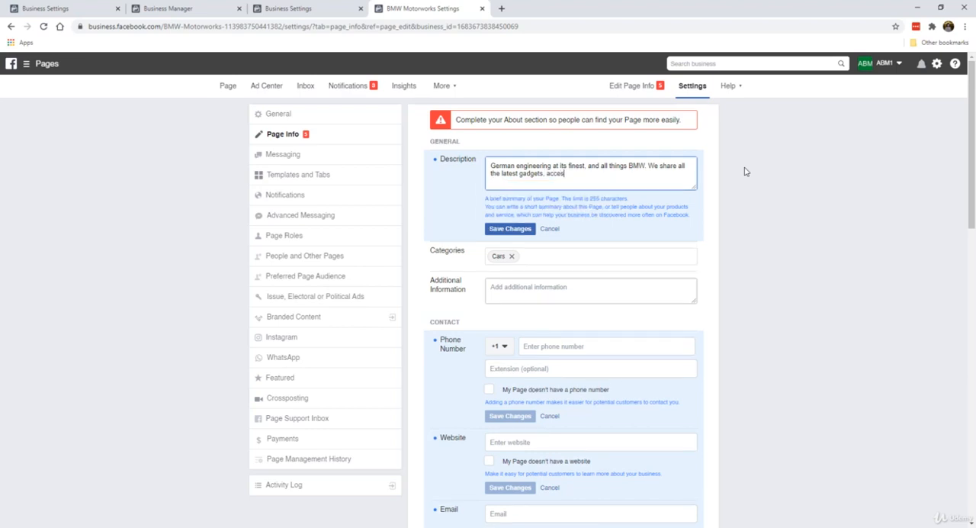
{"action": "type", "text": "ories an"}
{"action": "type", "text": "s"}
{"action": "type", "text": "d mods "}
{"action": "type", "text": "for BMW"}
{"action": "type", "text": " cars of all models"}
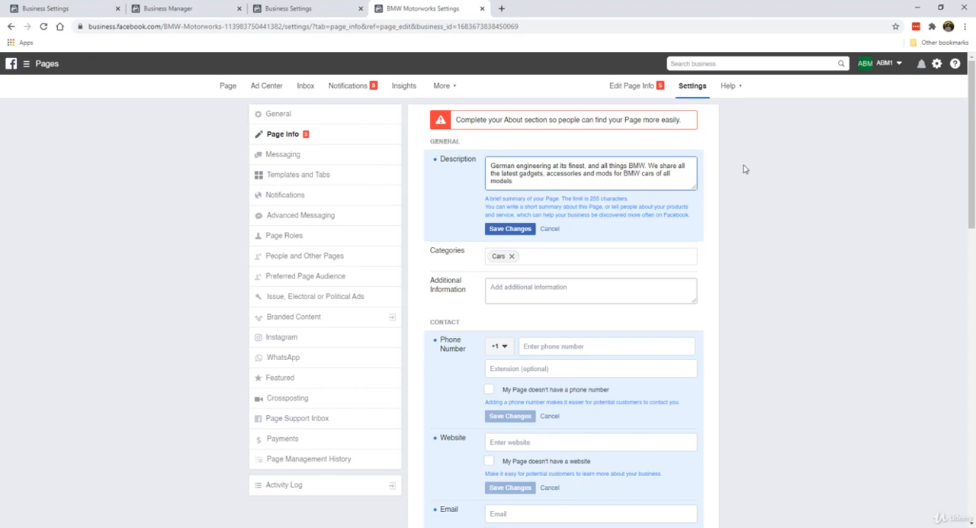
{"action": "left_click", "coordinate": [502, 233]}
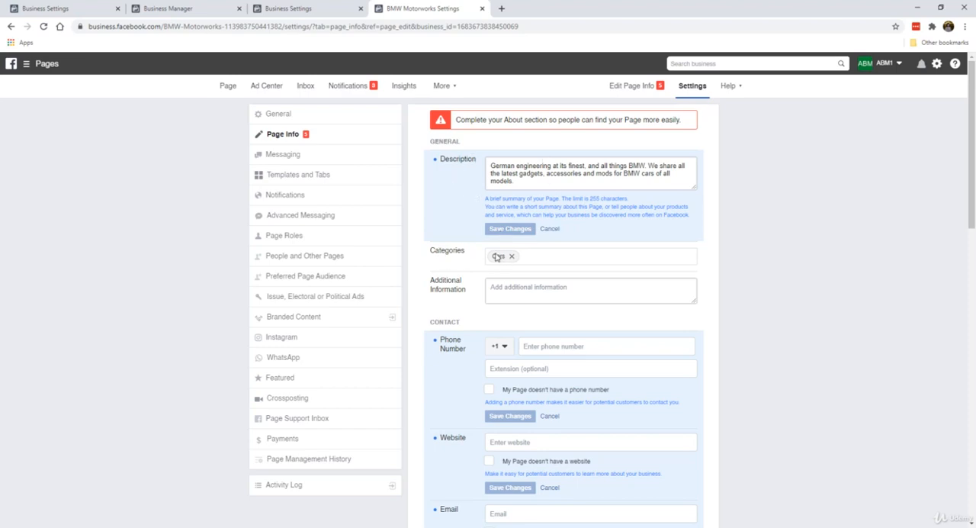
Step: Mark in the contact information that the Page doesn't have a phone number and save the change
{"action": "scroll", "coordinate": [497, 263], "scroll_direction": "down", "scroll_amount": 2}
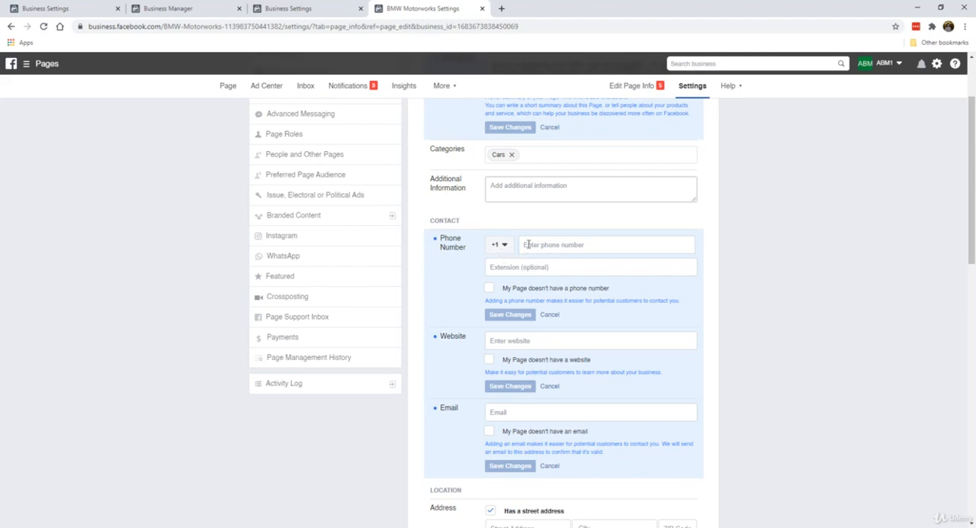
{"action": "left_click", "coordinate": [489, 289]}
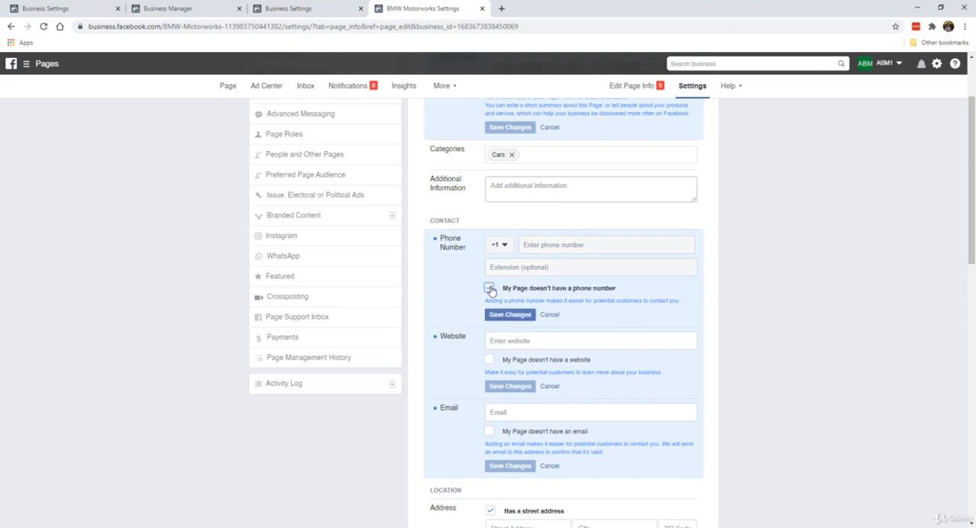
{"action": "left_click", "coordinate": [525, 314]}
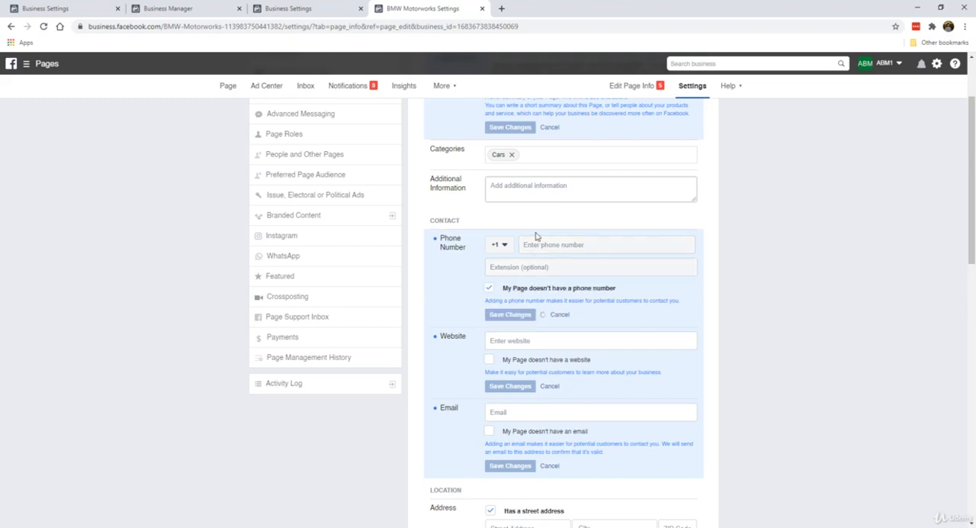
{"action": "scroll", "coordinate": [503, 279], "scroll_direction": "down", "scroll_amount": 1}
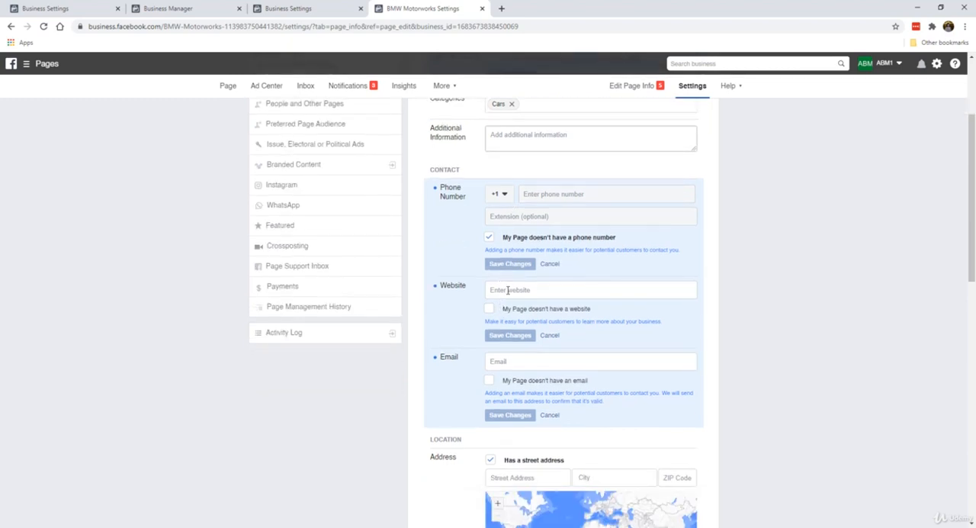
{"action": "left_click", "coordinate": [508, 289]}
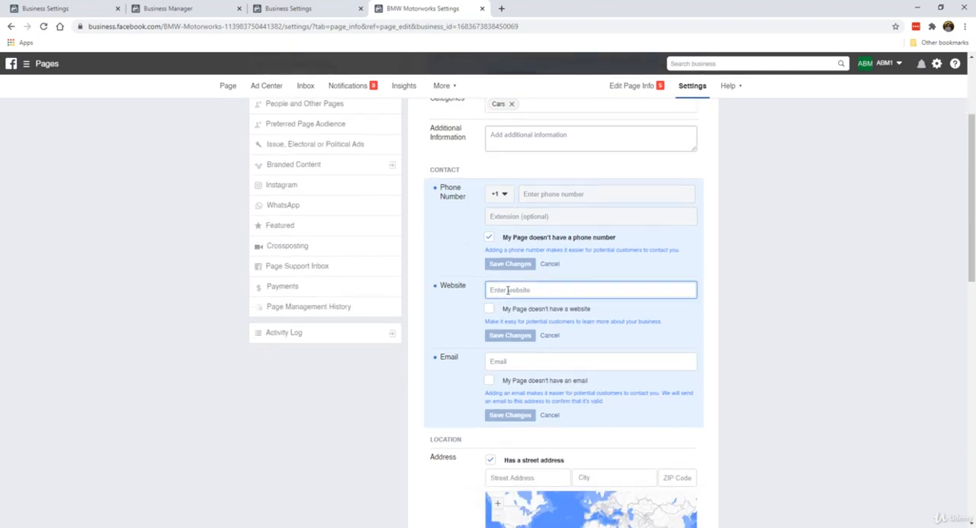
{"action": "type", "text": "https://b"}
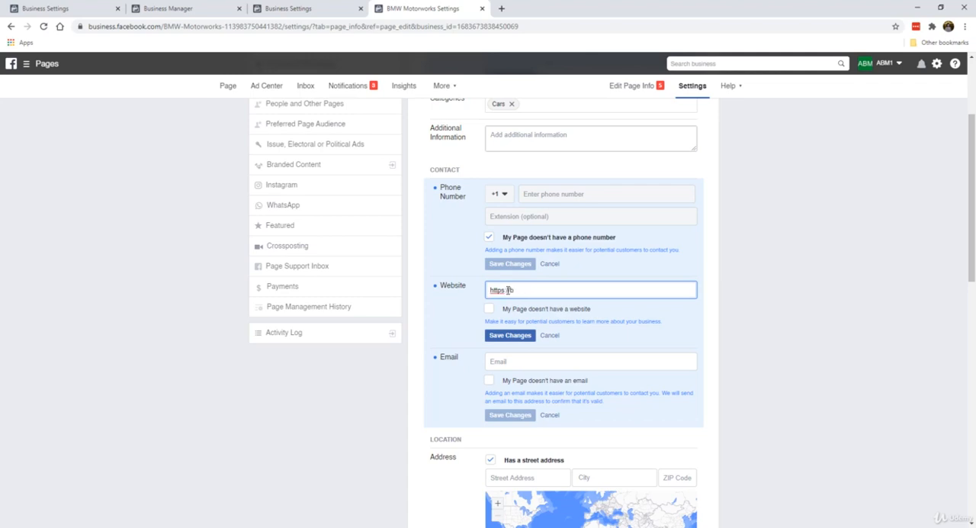
{"action": "type", "text": "mwmotorworks.com/"}
{"action": "left_click", "coordinate": [513, 334]}
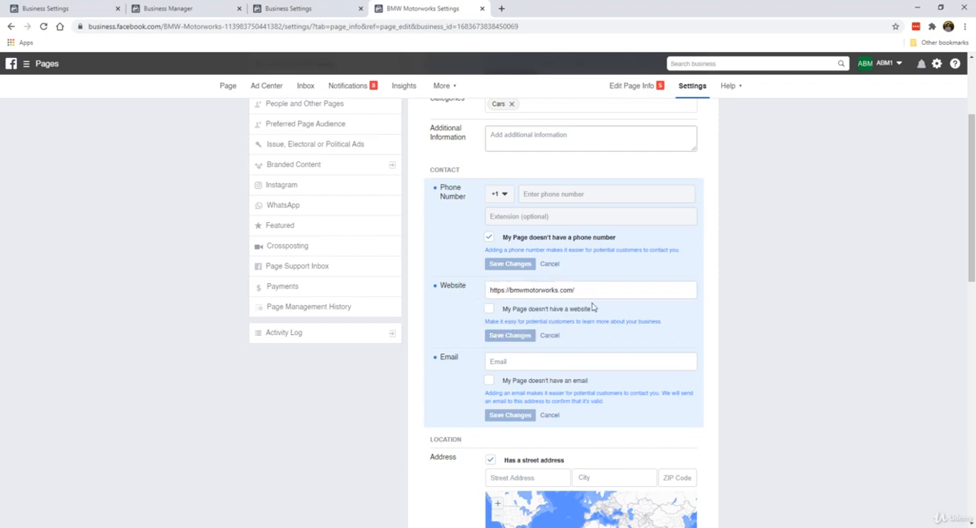
{"action": "left_click", "coordinate": [489, 309]}
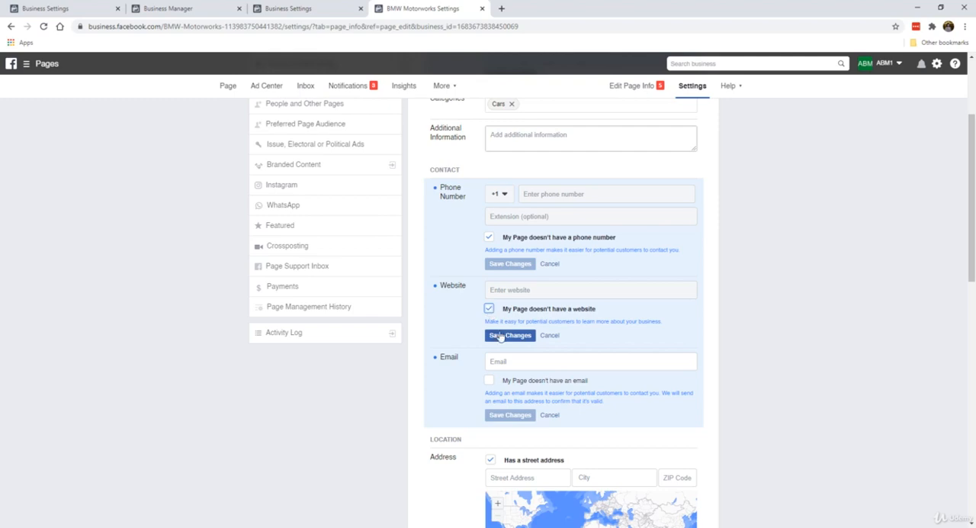
{"action": "left_click", "coordinate": [488, 308]}
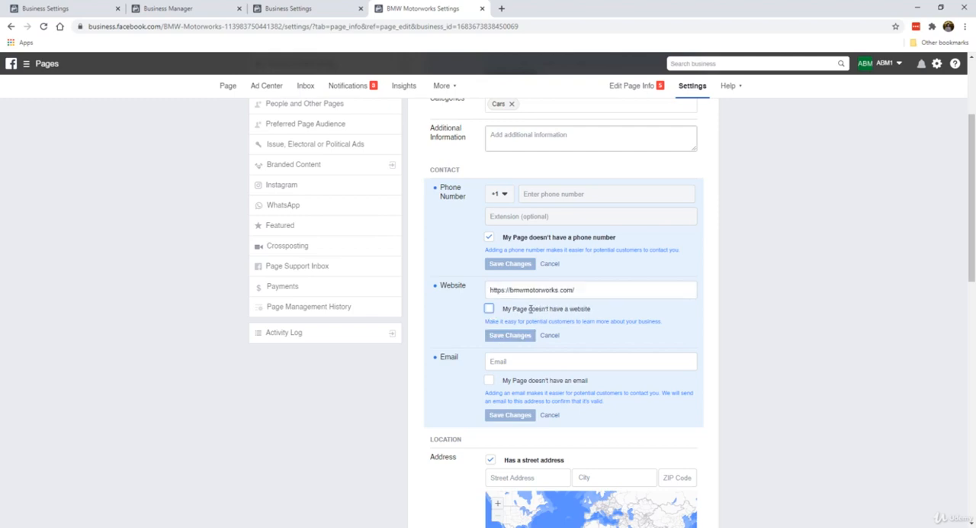
Step: Enter the Page's support e-mail address, leave the option for having no email unchecked, and save the change
{"action": "scroll", "coordinate": [470, 308], "scroll_direction": "down", "scroll_amount": 2}
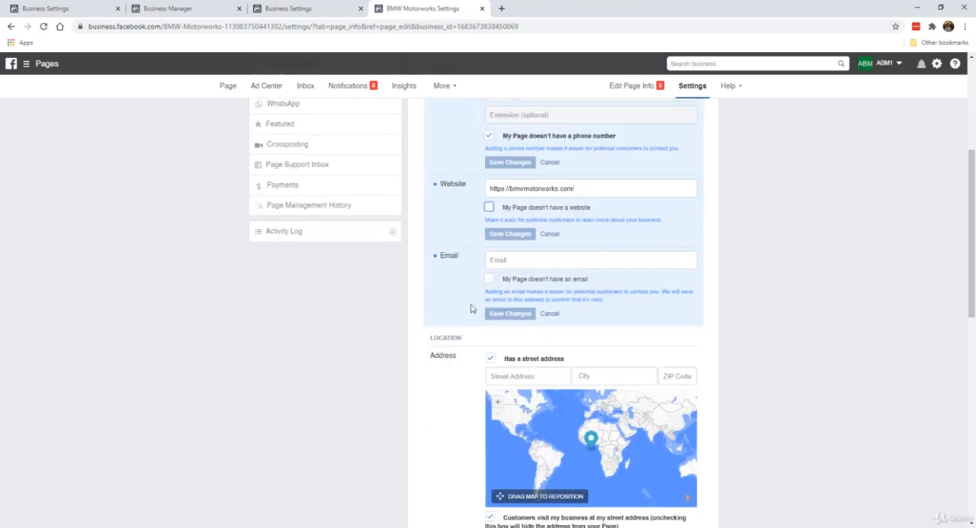
{"action": "left_click", "coordinate": [510, 261]}
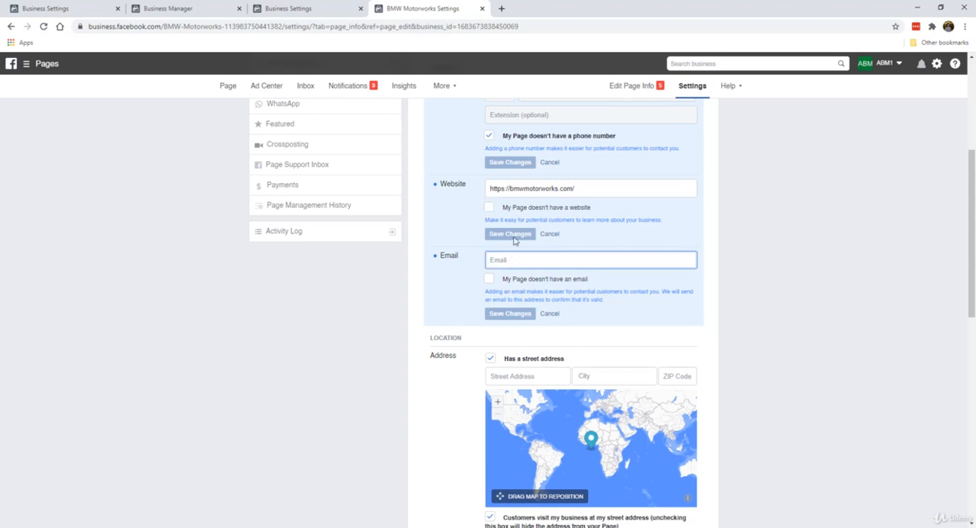
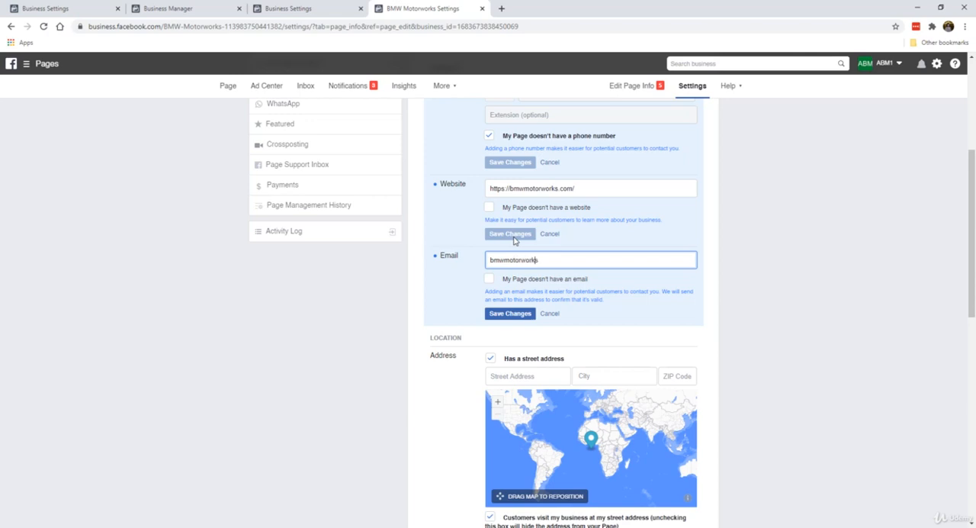
{"action": "left_click", "coordinate": [489, 280]}
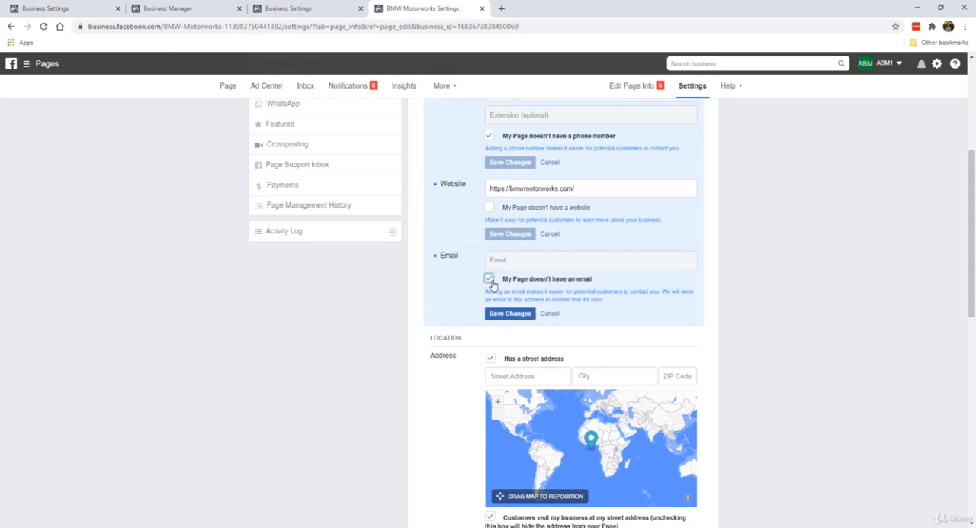
{"action": "left_click", "coordinate": [489, 280]}
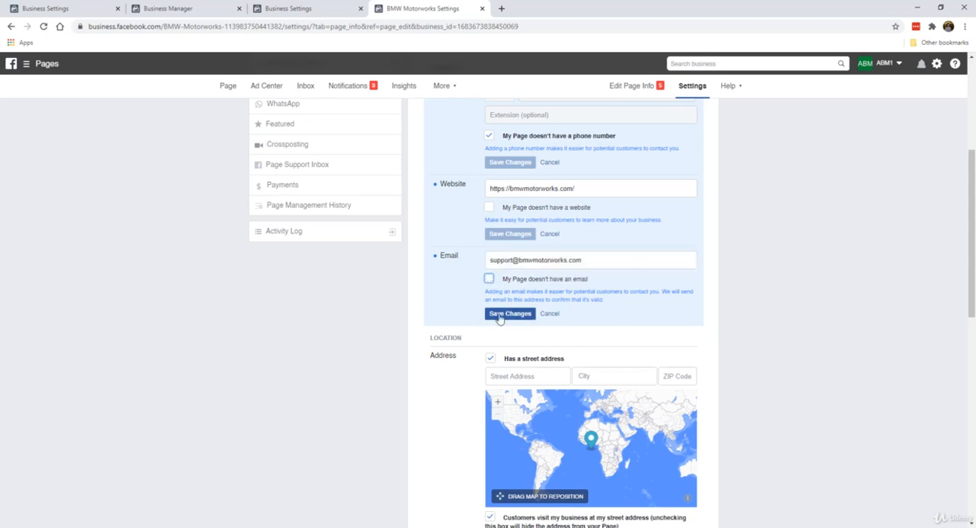
{"action": "left_click", "coordinate": [499, 315]}
Step: Uncheck both the option for having a street address and the one for customers visiting it, and save the address settings
{"action": "scroll", "coordinate": [457, 286], "scroll_direction": "down", "scroll_amount": 3}
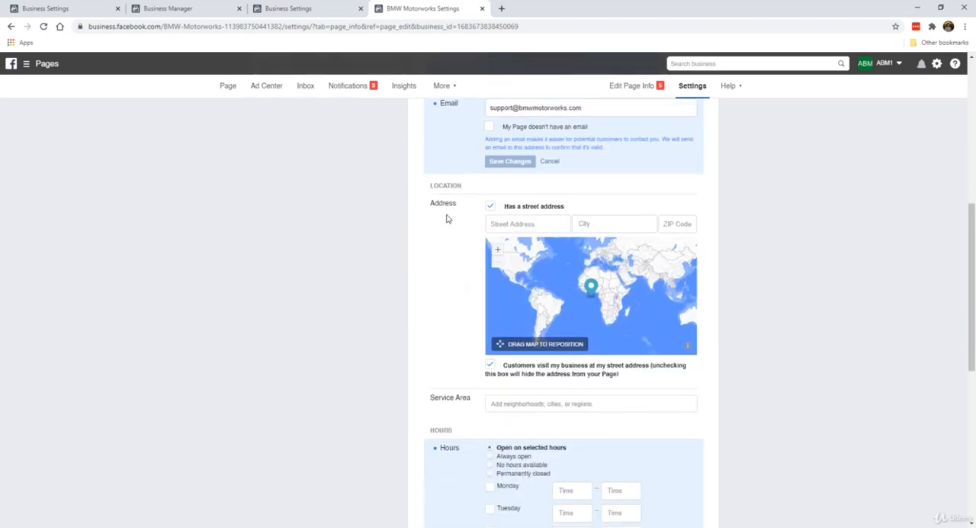
{"action": "left_click", "coordinate": [490, 208]}
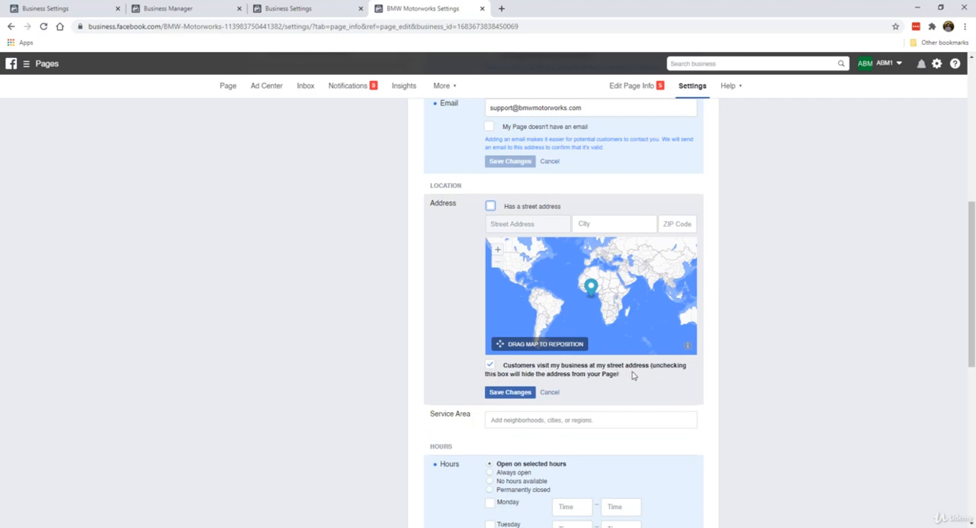
{"action": "left_click", "coordinate": [492, 367]}
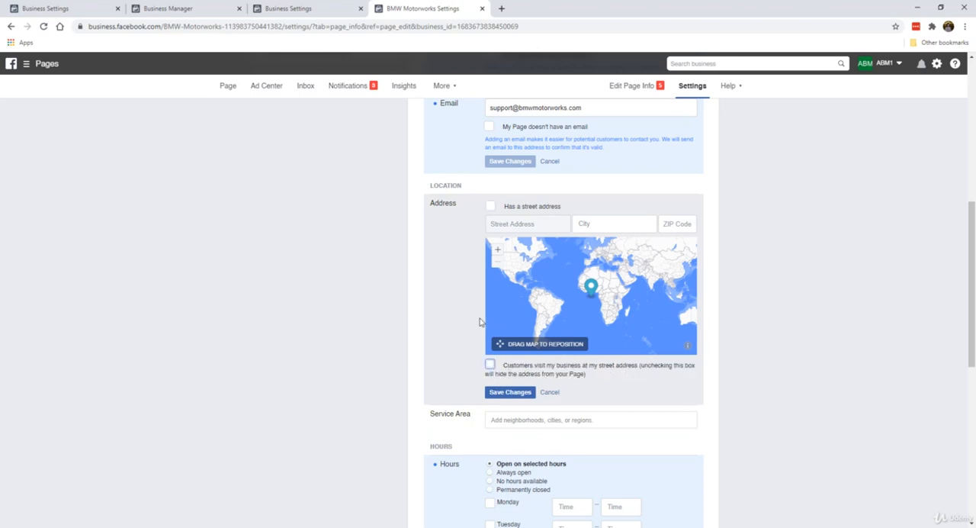
{"action": "left_click", "coordinate": [510, 392]}
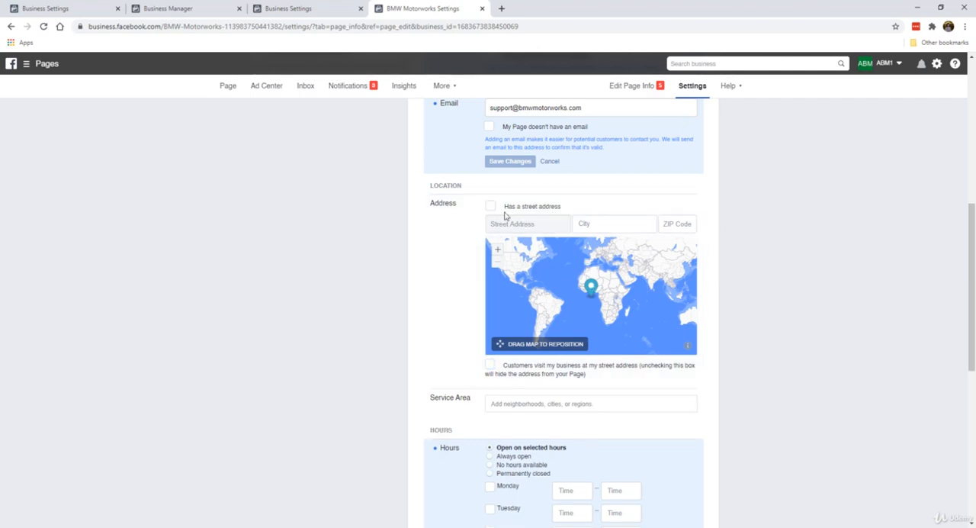
{"action": "scroll", "coordinate": [410, 309], "scroll_direction": "down", "scroll_amount": 1}
{"action": "scroll", "coordinate": [484, 199], "scroll_direction": "down", "scroll_amount": 2}
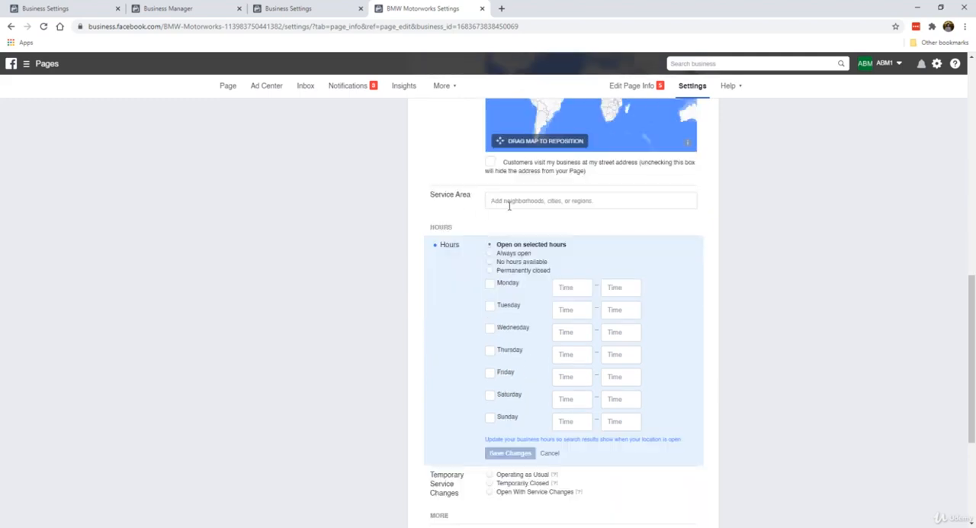
{"action": "left_click", "coordinate": [521, 201]}
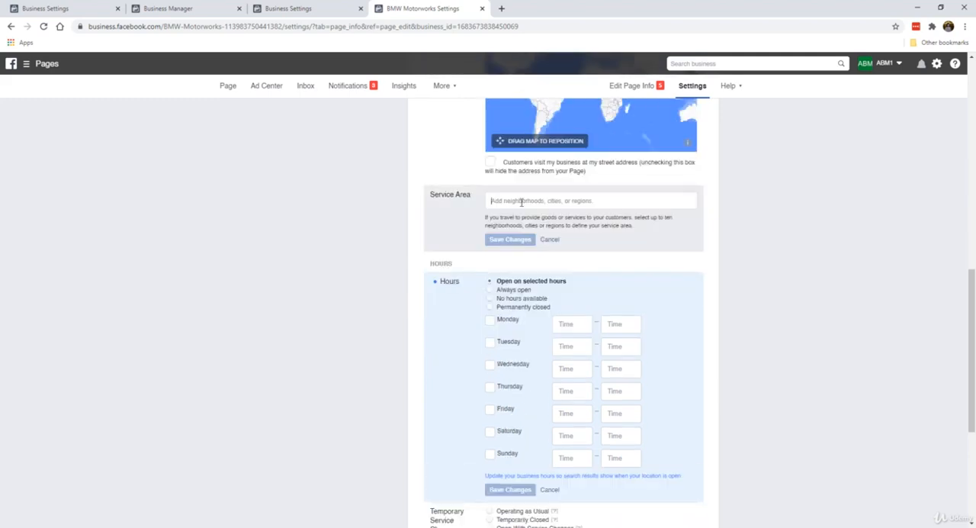
{"action": "left_click", "coordinate": [548, 240]}
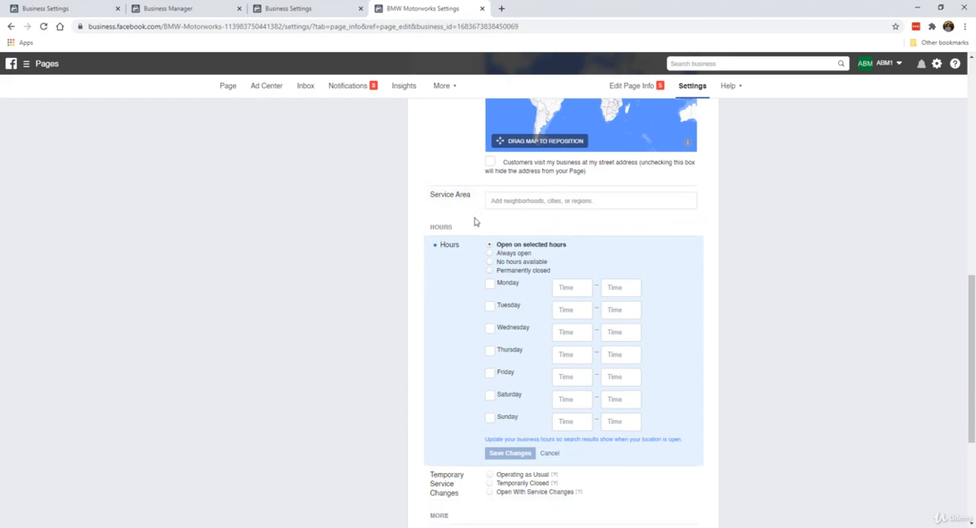
Step: Set the Page's business hours to Always open and save the change, leaving the privacy policy link empty
{"action": "scroll", "coordinate": [471, 236], "scroll_direction": "down", "scroll_amount": 1}
{"action": "scroll", "coordinate": [455, 209], "scroll_direction": "down", "scroll_amount": 1}
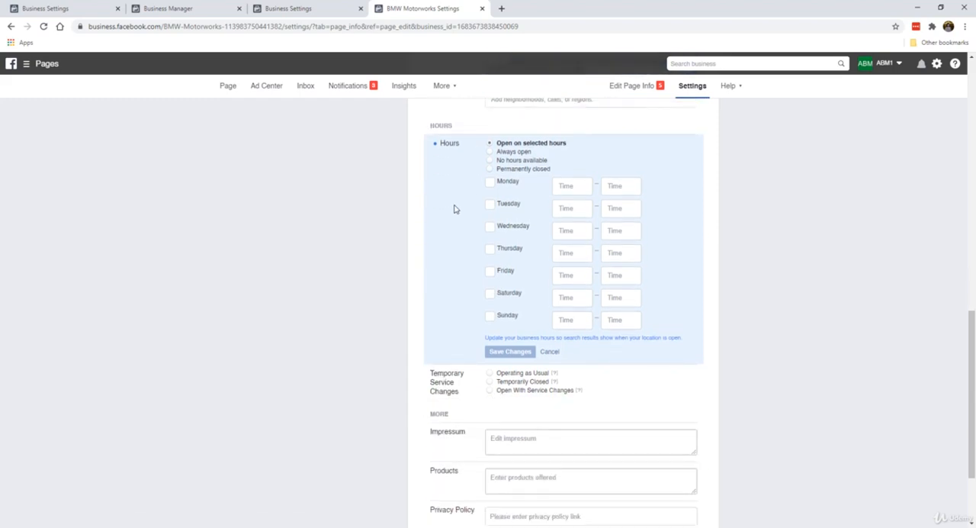
{"action": "left_click", "coordinate": [522, 153]}
{"action": "left_click", "coordinate": [513, 234]}
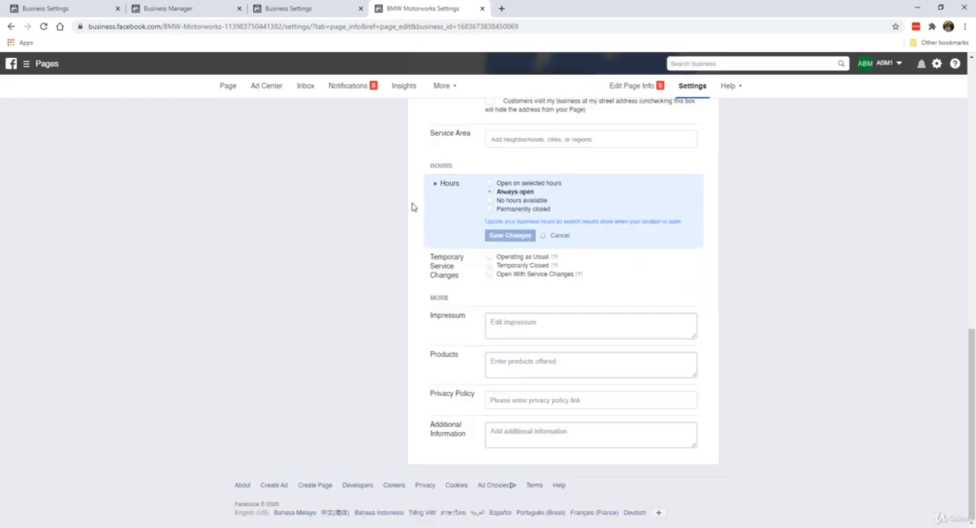
{"action": "left_click", "coordinate": [491, 210]}
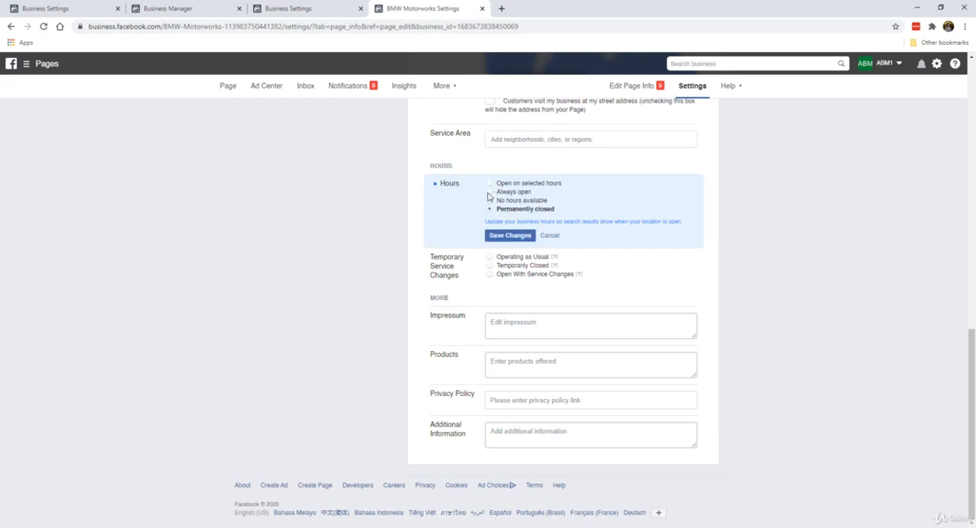
{"action": "left_click", "coordinate": [489, 192]}
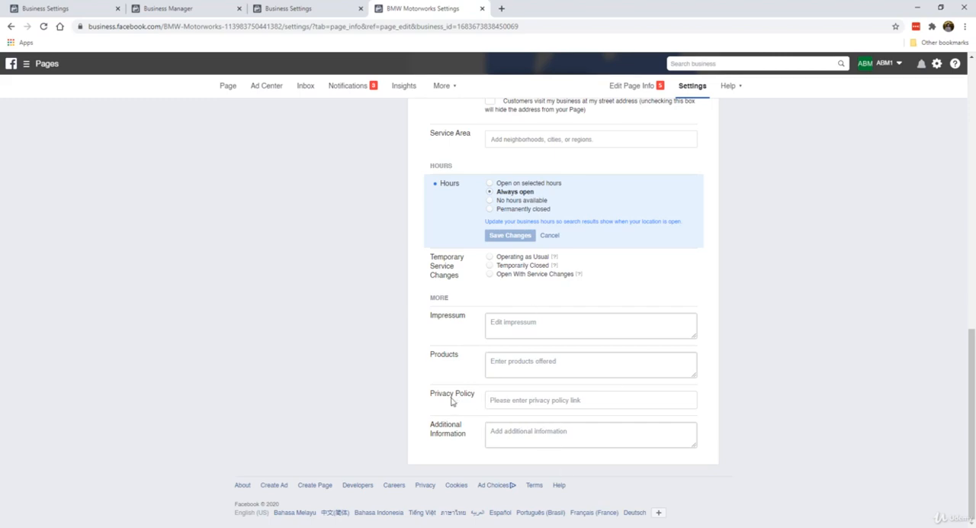
{"action": "left_click", "coordinate": [515, 401]}
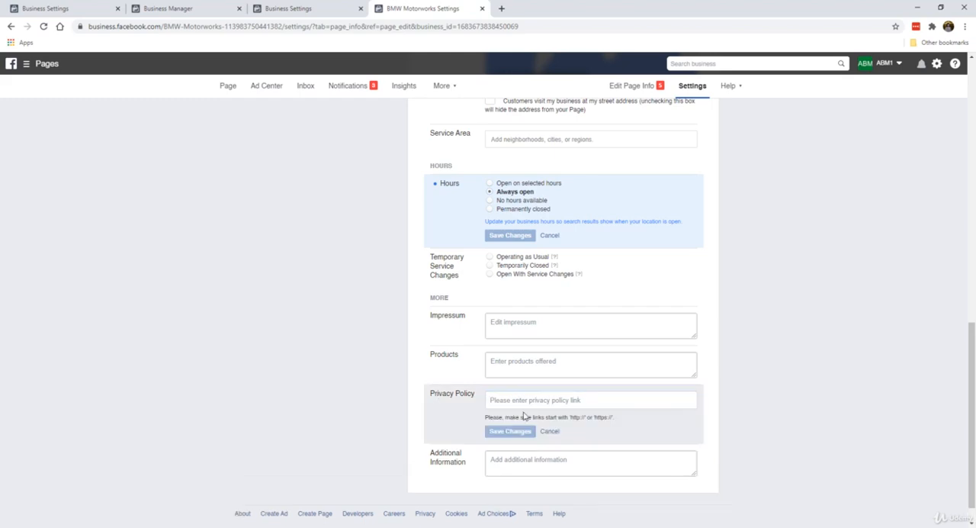
{"action": "left_click", "coordinate": [550, 431]}
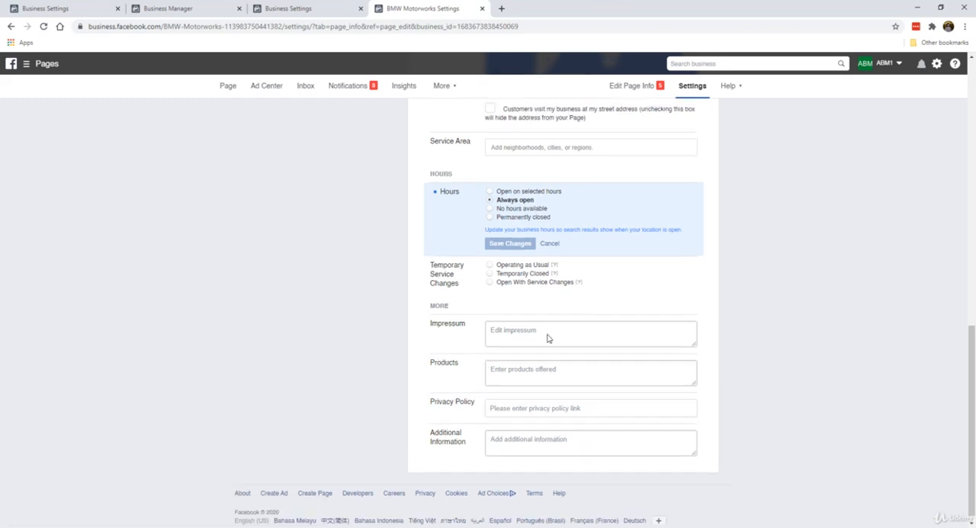
Step: Review the Page's Messaging settings, including the general options, greeting, Messenger URL, website chat and automated responses
{"action": "scroll", "coordinate": [572, 335], "scroll_direction": "up", "scroll_amount": 15}
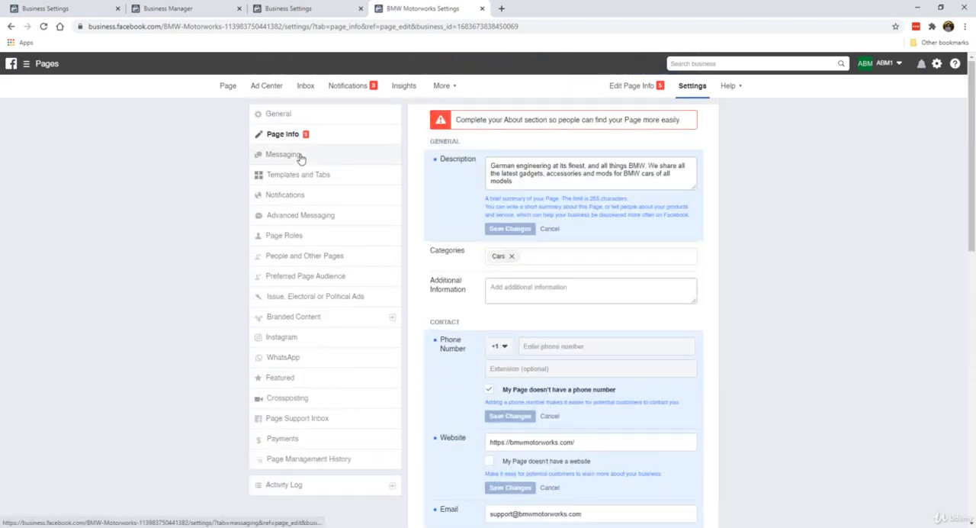
{"action": "left_click", "coordinate": [301, 156]}
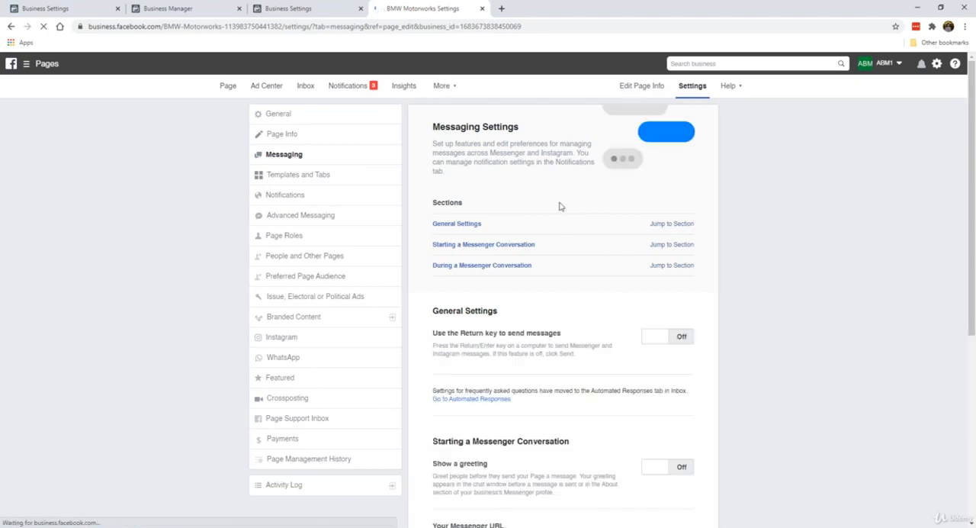
{"action": "scroll", "coordinate": [563, 294], "scroll_direction": "down", "scroll_amount": 5}
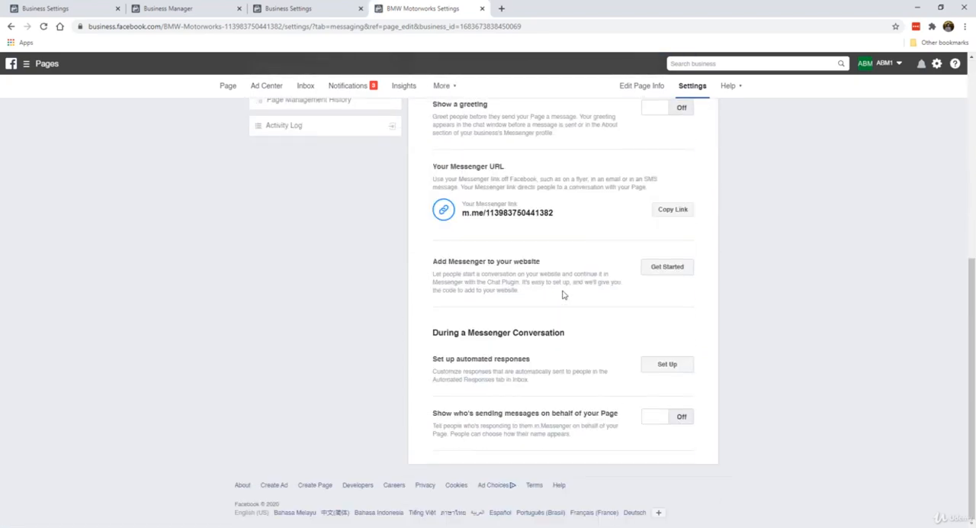
{"action": "scroll", "coordinate": [562, 294], "scroll_direction": "up", "scroll_amount": 5}
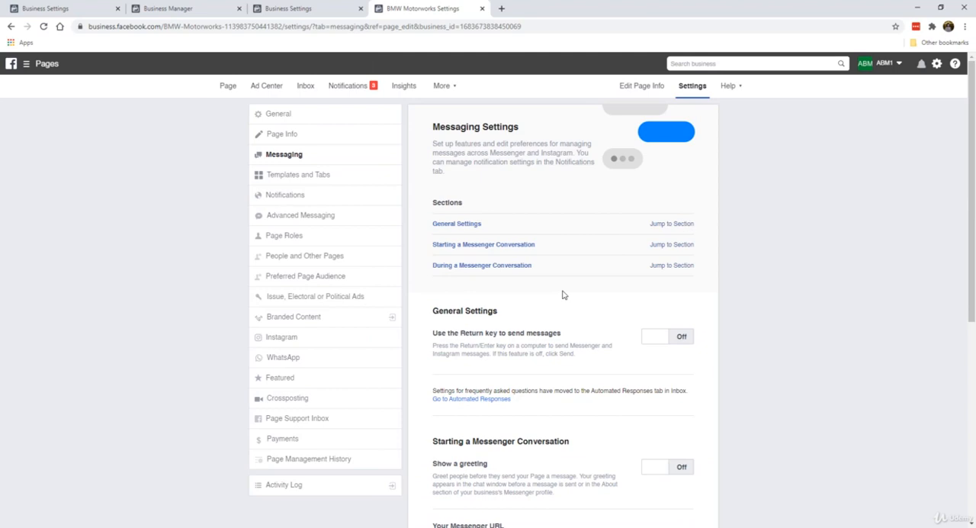
{"action": "scroll", "coordinate": [563, 294], "scroll_direction": "down", "scroll_amount": 5}
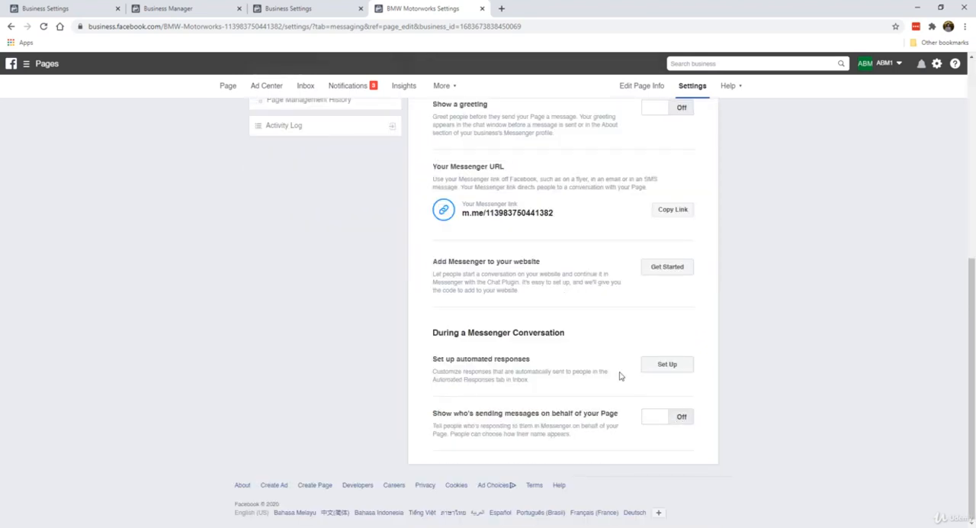
{"action": "scroll", "coordinate": [529, 320], "scroll_direction": "up", "scroll_amount": 5}
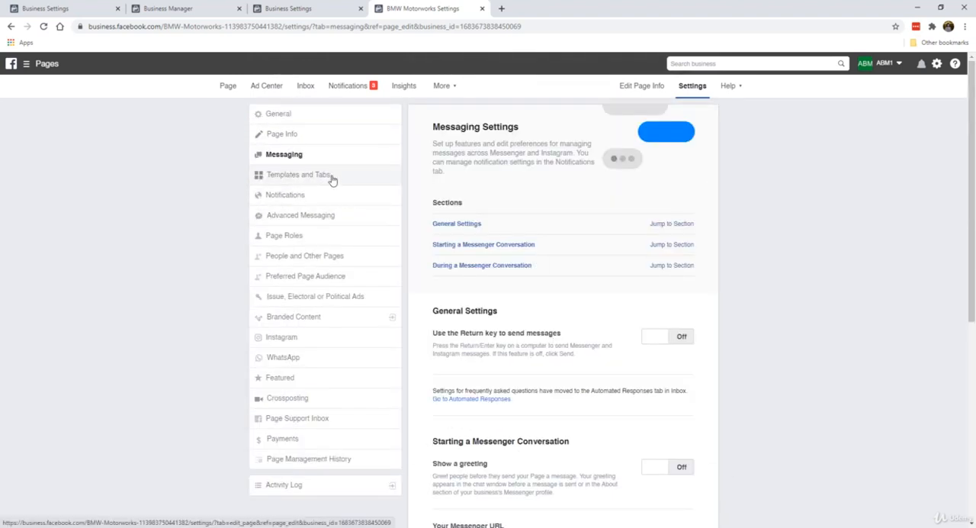
{"action": "scroll", "coordinate": [577, 311], "scroll_direction": "down", "scroll_amount": 5}
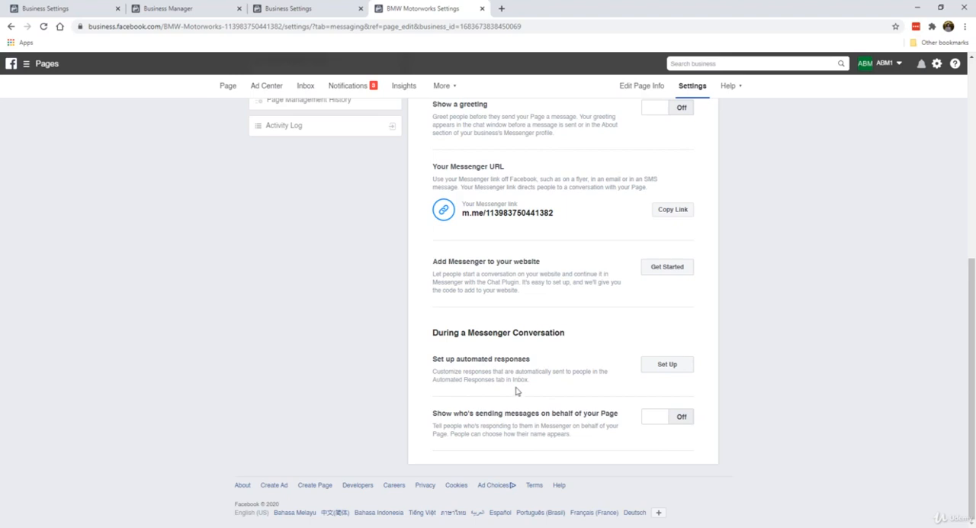
{"action": "scroll", "coordinate": [515, 385], "scroll_direction": "up", "scroll_amount": 5}
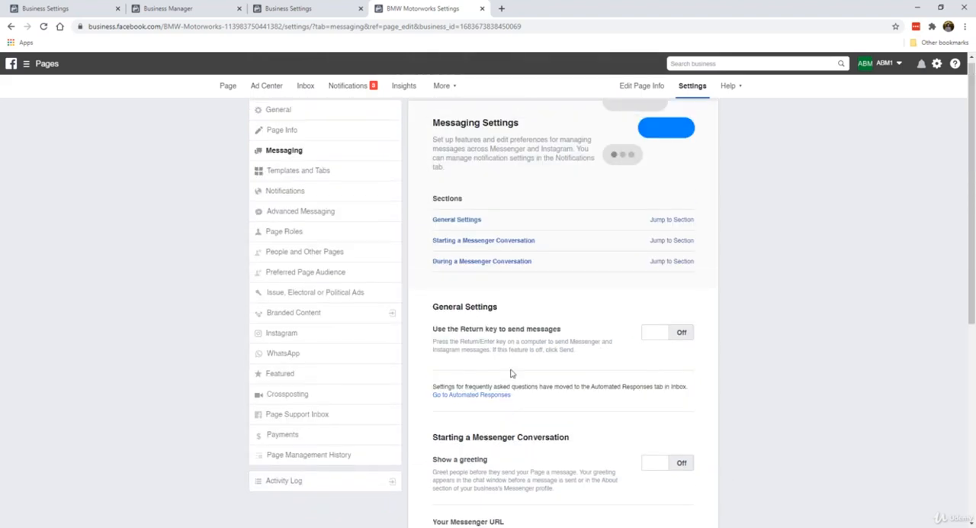
Step: Turn off the use of default tabs in the Page's Templates and Tabs settings
{"action": "left_click", "coordinate": [343, 182]}
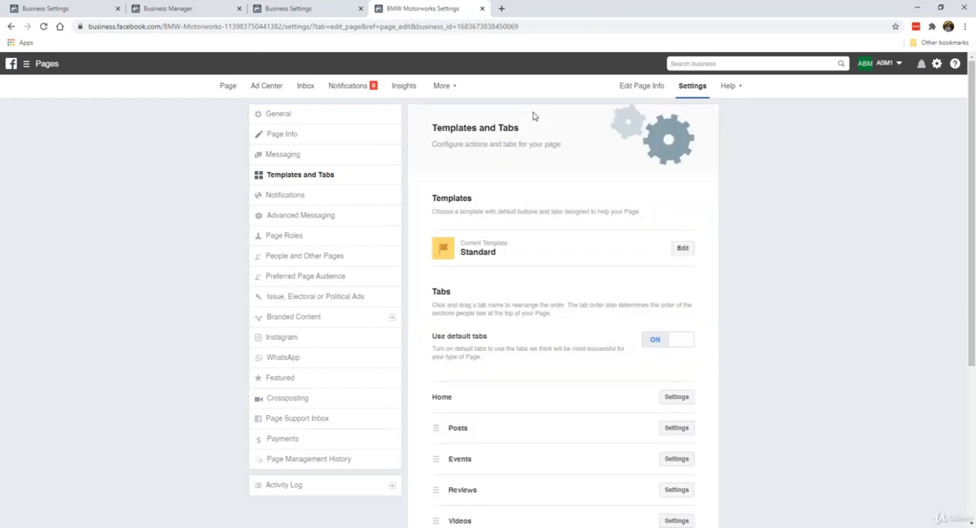
{"action": "scroll", "coordinate": [586, 303], "scroll_direction": "down", "scroll_amount": 1}
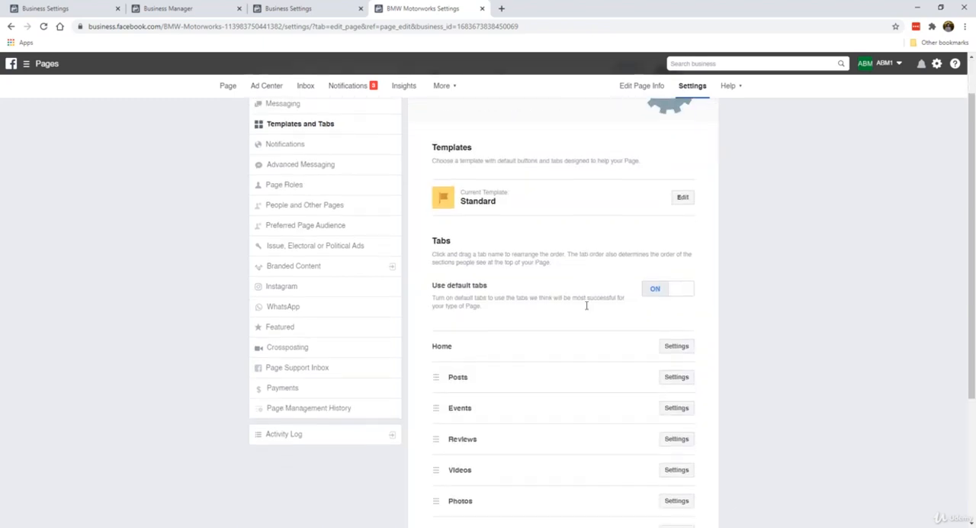
{"action": "scroll", "coordinate": [584, 301], "scroll_direction": "up", "scroll_amount": 1}
{"action": "scroll", "coordinate": [543, 257], "scroll_direction": "down", "scroll_amount": 2}
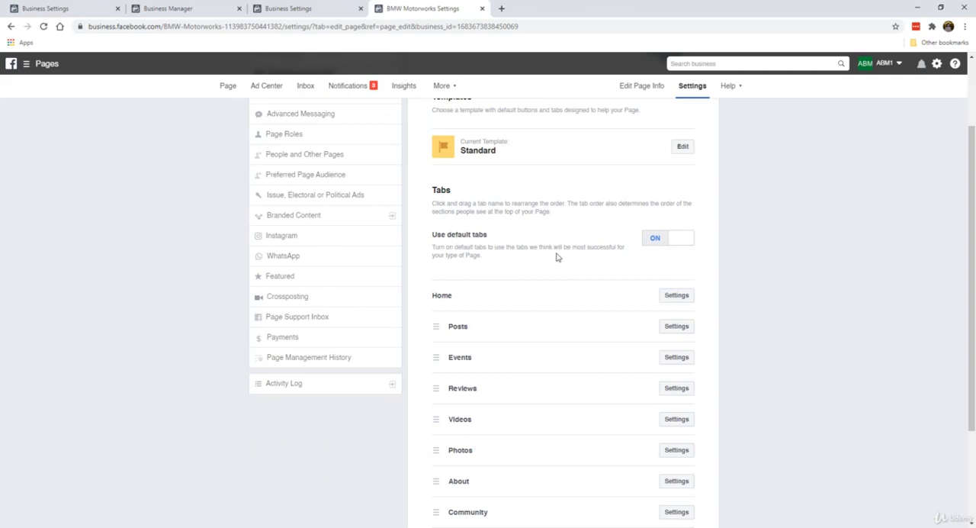
{"action": "scroll", "coordinate": [534, 274], "scroll_direction": "down", "scroll_amount": 2}
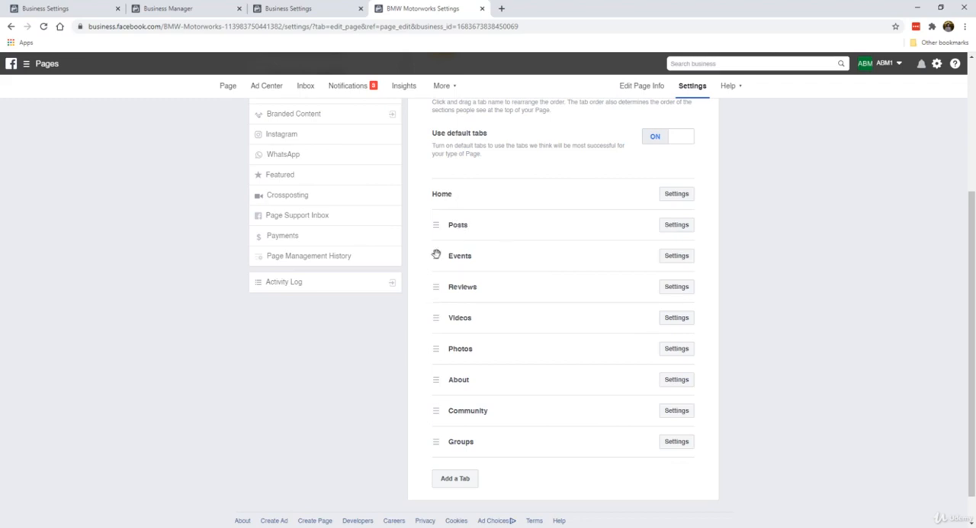
{"action": "scroll", "coordinate": [503, 337], "scroll_direction": "up", "scroll_amount": 2}
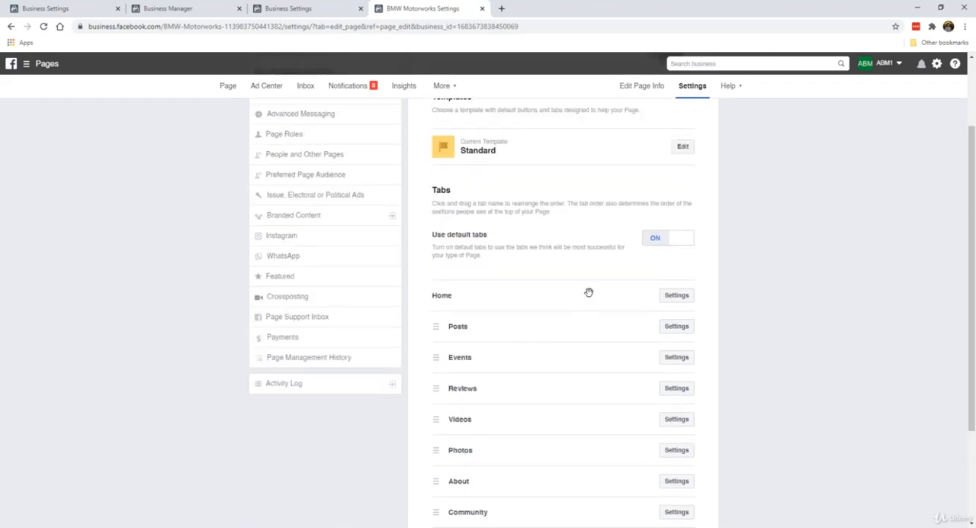
{"action": "left_click", "coordinate": [655, 238]}
Step: Turn off the Page's Events tab and save the change, then view and close the Videos tab's settings
{"action": "scroll", "coordinate": [525, 265], "scroll_direction": "down", "scroll_amount": 1}
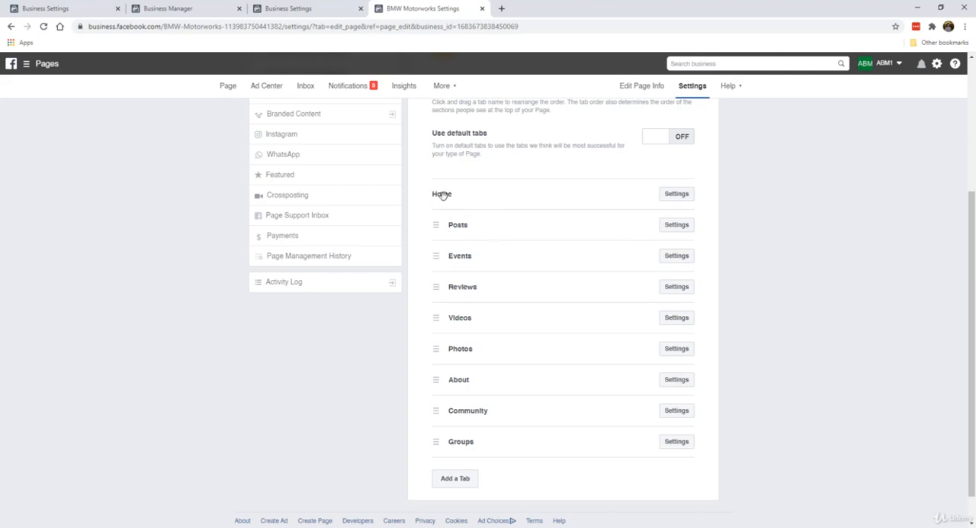
{"action": "left_click", "coordinate": [675, 225]}
{"action": "left_click", "coordinate": [673, 317]}
{"action": "left_click", "coordinate": [690, 262]}
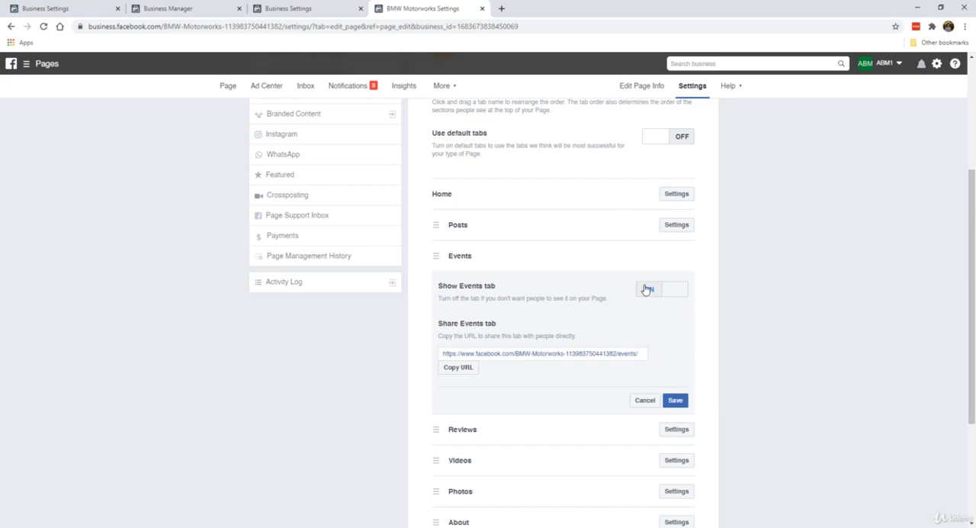
{"action": "left_click", "coordinate": [645, 289]}
{"action": "left_click", "coordinate": [675, 401]}
{"action": "left_click", "coordinate": [667, 291]}
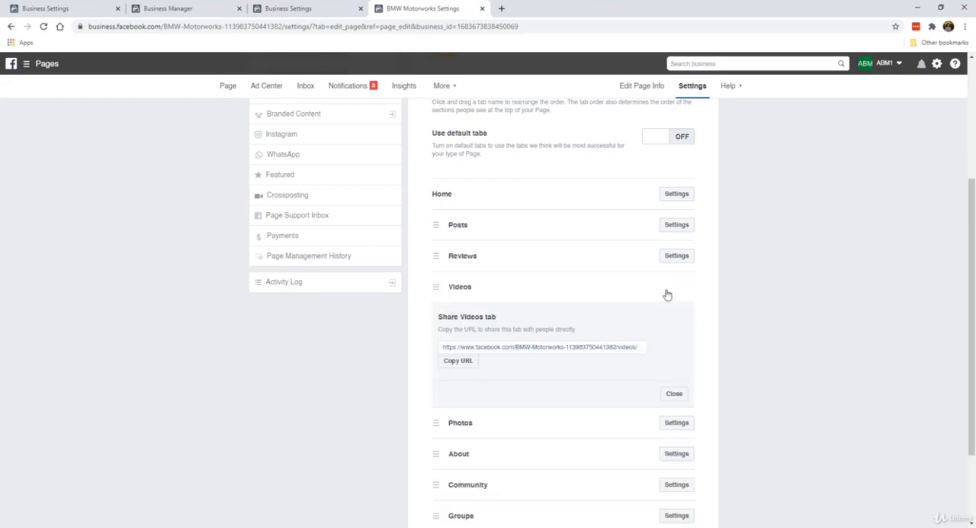
{"action": "left_click", "coordinate": [672, 395]}
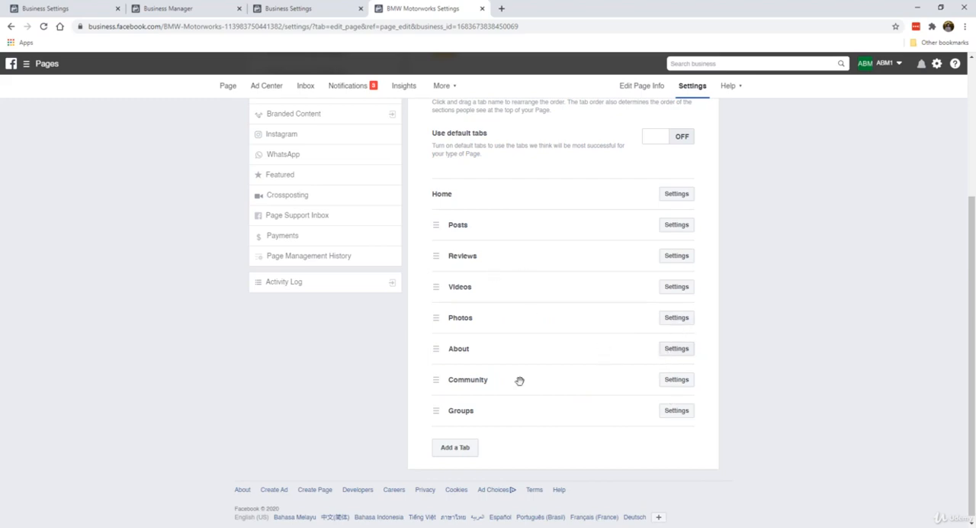
Step: View and close the Community tab's settings, then turn off the Page's Groups tab and save the change
{"action": "left_click", "coordinate": [667, 379]}
{"action": "scroll", "coordinate": [669, 385], "scroll_direction": "down", "scroll_amount": 2}
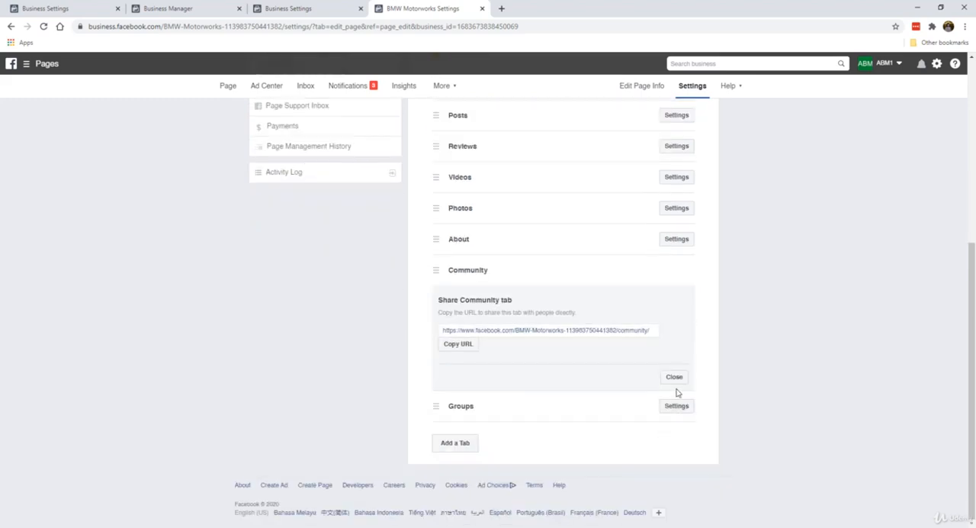
{"action": "left_click", "coordinate": [674, 376]}
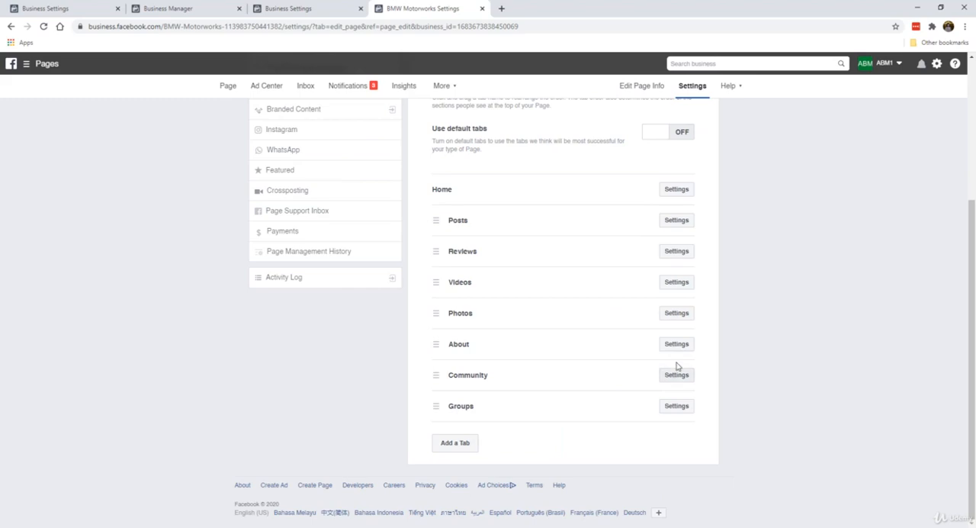
{"action": "left_click", "coordinate": [667, 405]}
{"action": "scroll", "coordinate": [656, 381], "scroll_direction": "down", "scroll_amount": 2}
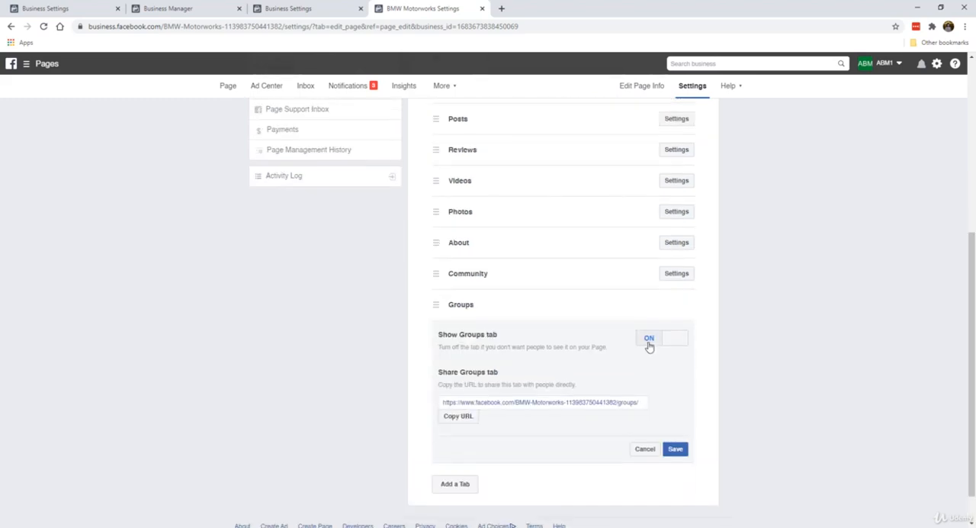
{"action": "left_click", "coordinate": [650, 340]}
{"action": "left_click", "coordinate": [676, 448]}
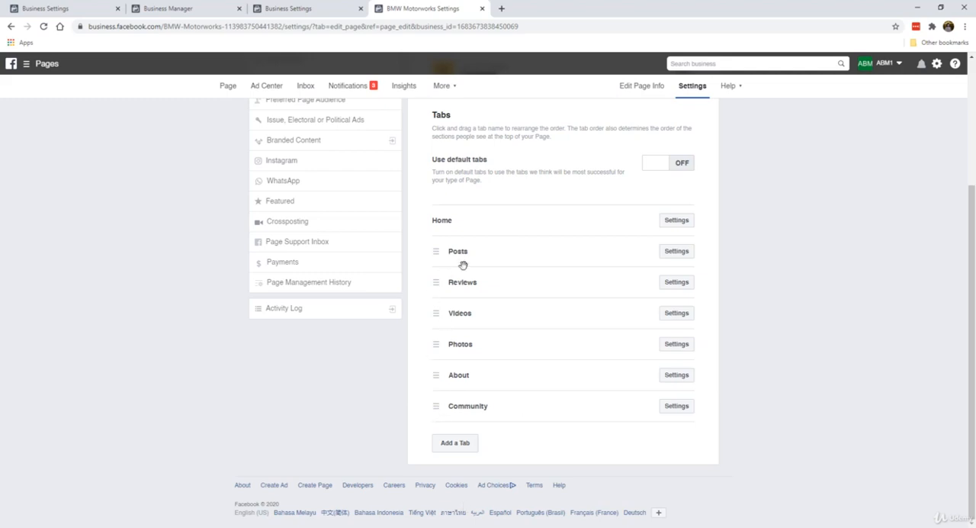
Step: Reorder the Page's tabs below Home as About, Posts, Photos, Videos, Community and Reviews
{"action": "left_click_drag", "start_coordinate": [438, 252], "coordinate": [439, 251]}
{"action": "left_click_drag", "start_coordinate": [439, 375], "coordinate": [439, 246]}
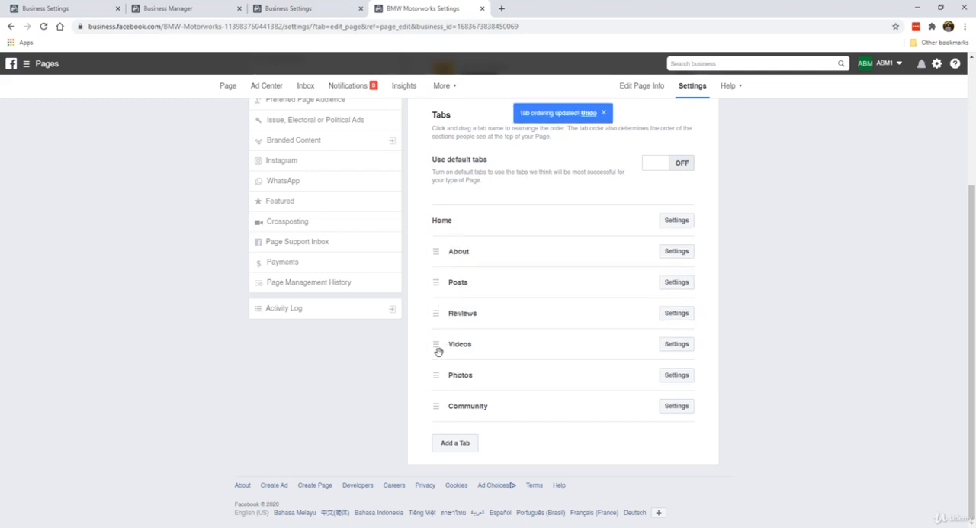
{"action": "left_click_drag", "start_coordinate": [436, 344], "coordinate": [437, 311]}
{"action": "left_click_drag", "start_coordinate": [444, 374], "coordinate": [443, 414]}
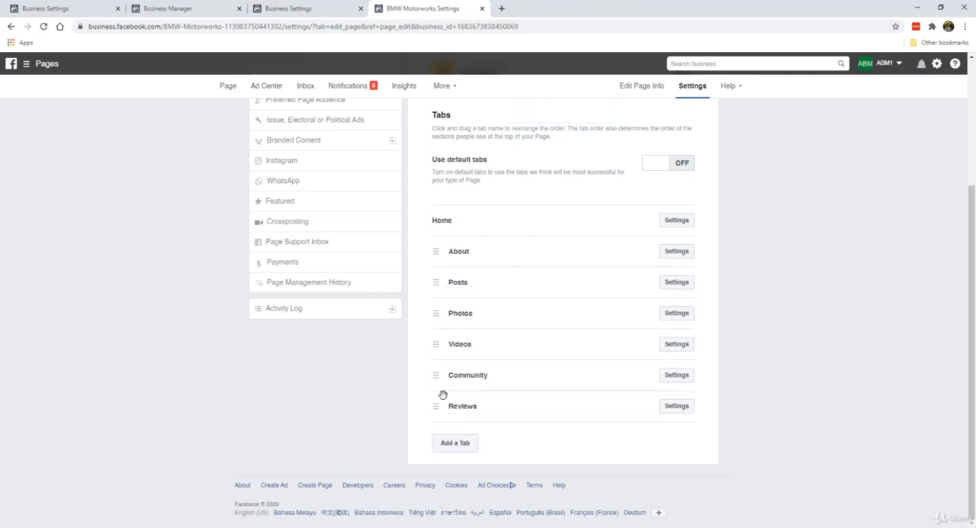
Step: Turn off Show Reviews for the Page's Reviews tab and save the change
{"action": "left_click", "coordinate": [683, 413]}
{"action": "scroll", "coordinate": [683, 412], "scroll_direction": "down", "scroll_amount": 2}
{"action": "scroll", "coordinate": [616, 239], "scroll_direction": "up", "scroll_amount": 1}
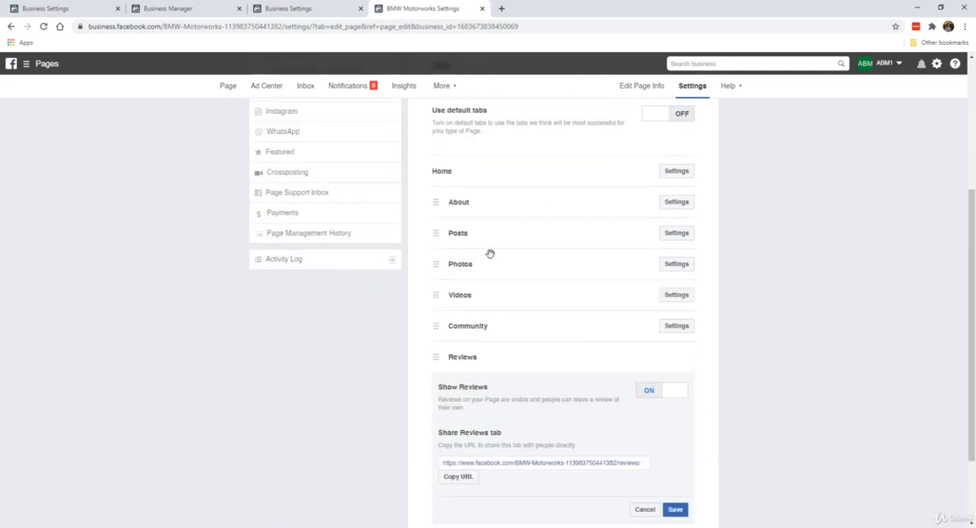
{"action": "scroll", "coordinate": [488, 254], "scroll_direction": "down", "scroll_amount": 1}
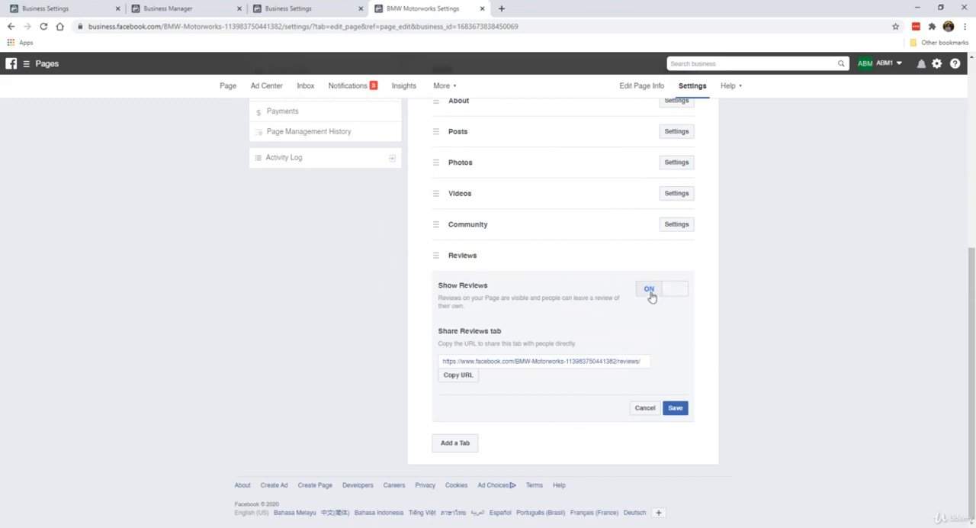
{"action": "left_click", "coordinate": [649, 290]}
{"action": "left_click", "coordinate": [674, 407]}
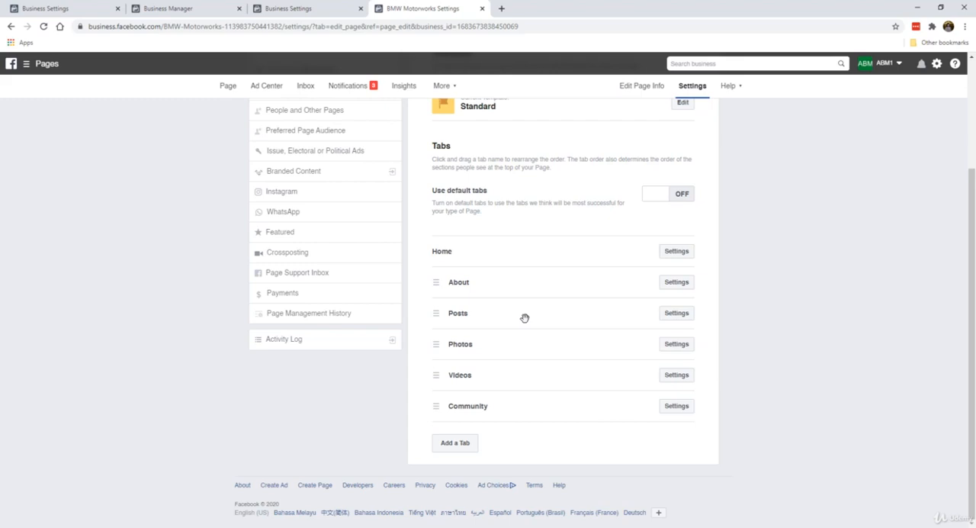
Step: Examine the additional tabs that can be added to the Page, and close the list without adding one
{"action": "scroll", "coordinate": [525, 318], "scroll_direction": "up", "scroll_amount": 2}
{"action": "scroll", "coordinate": [544, 292], "scroll_direction": "down", "scroll_amount": 2}
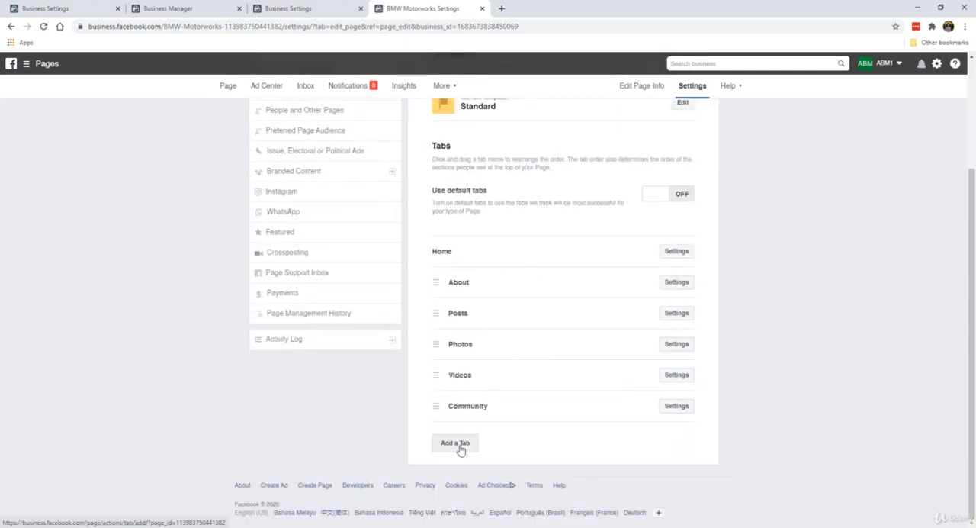
{"action": "left_click", "coordinate": [460, 447]}
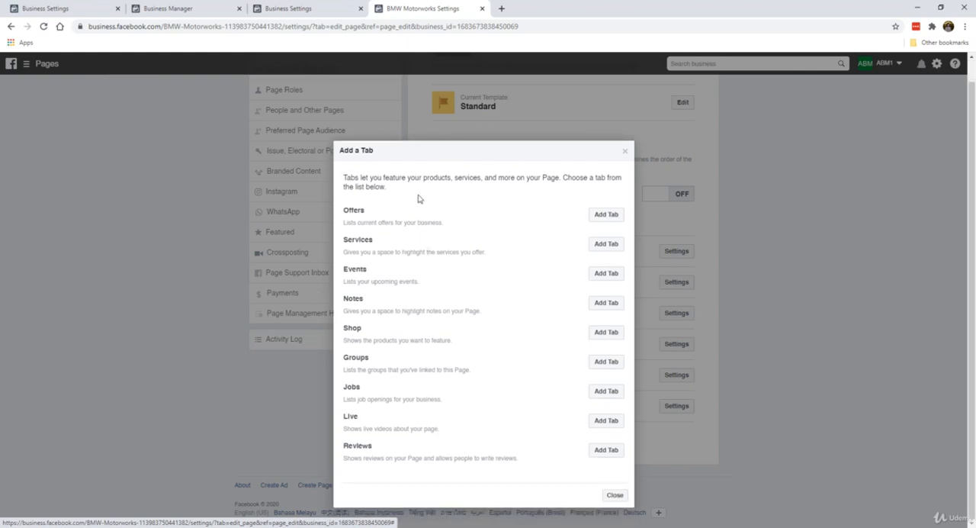
{"action": "left_click", "coordinate": [626, 153]}
{"action": "scroll", "coordinate": [577, 207], "scroll_direction": "up", "scroll_amount": 2}
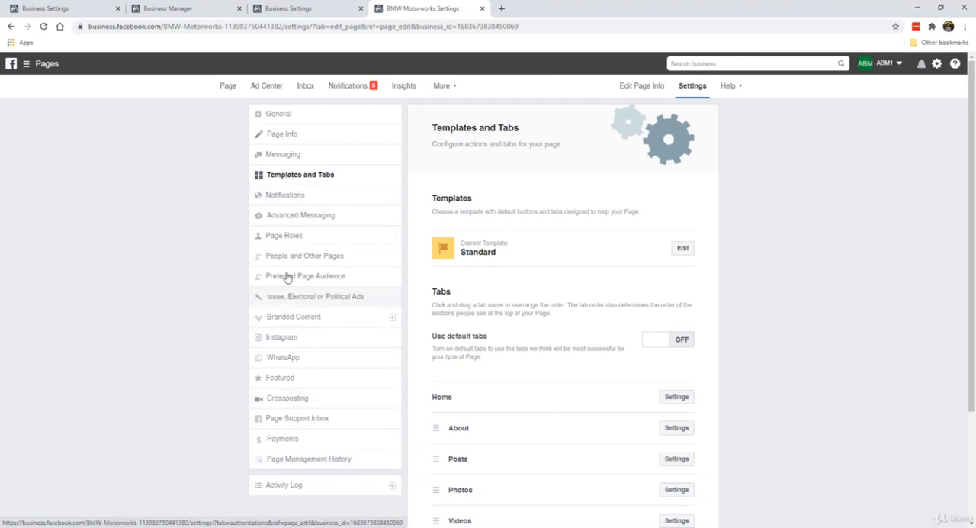
Step: View the Page's Instagram connection settings and the account login window, closing it without connecting an account
{"action": "left_click", "coordinate": [315, 340]}
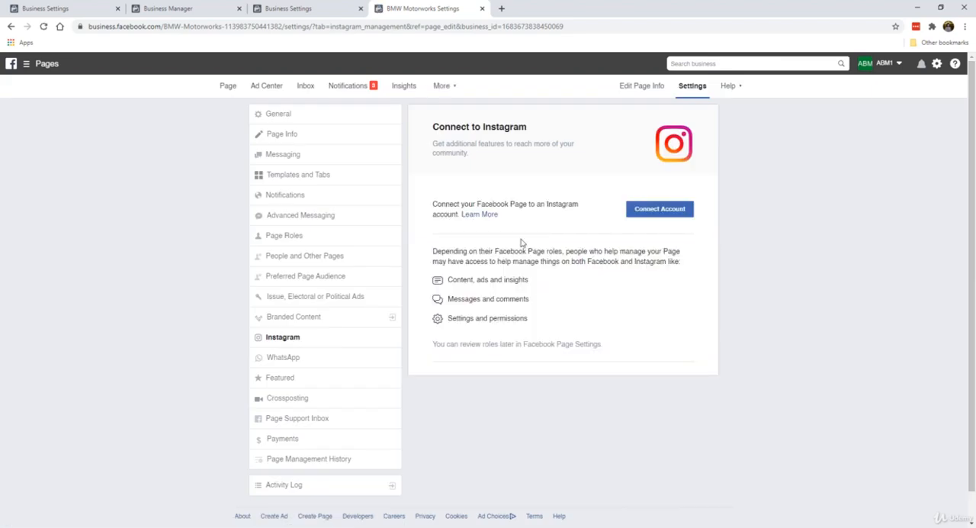
{"action": "left_click", "coordinate": [656, 210]}
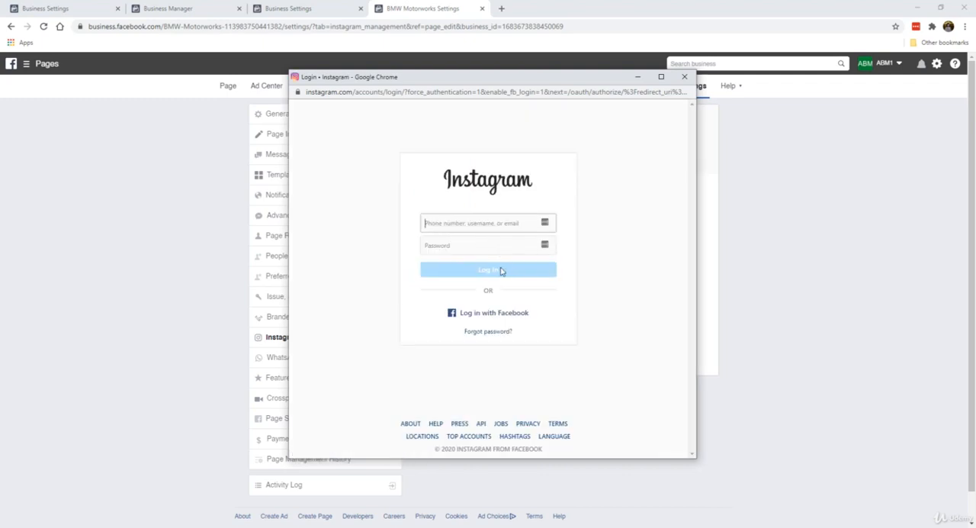
{"action": "left_click", "coordinate": [684, 77]}
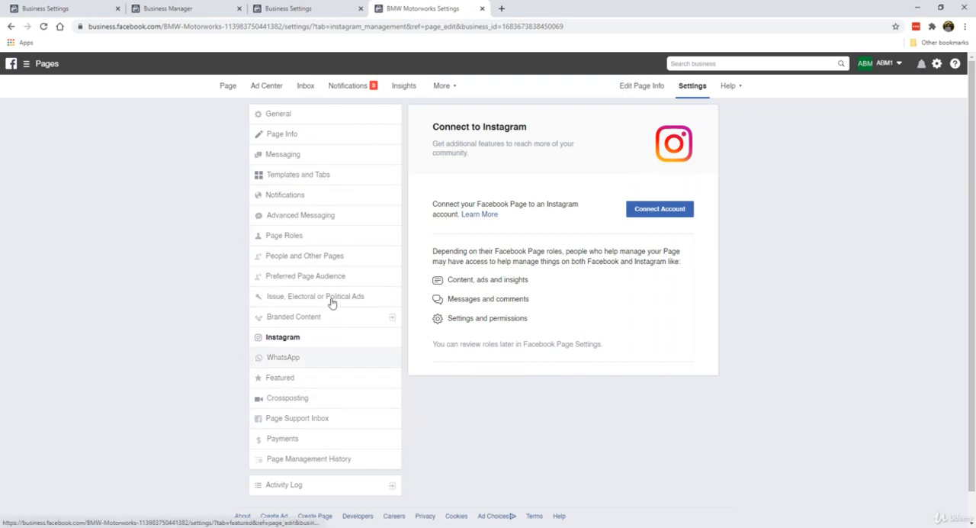
Step: Go back to the Page's Home view and review its posts, tabs and sidebar sections
{"action": "left_click", "coordinate": [229, 86]}
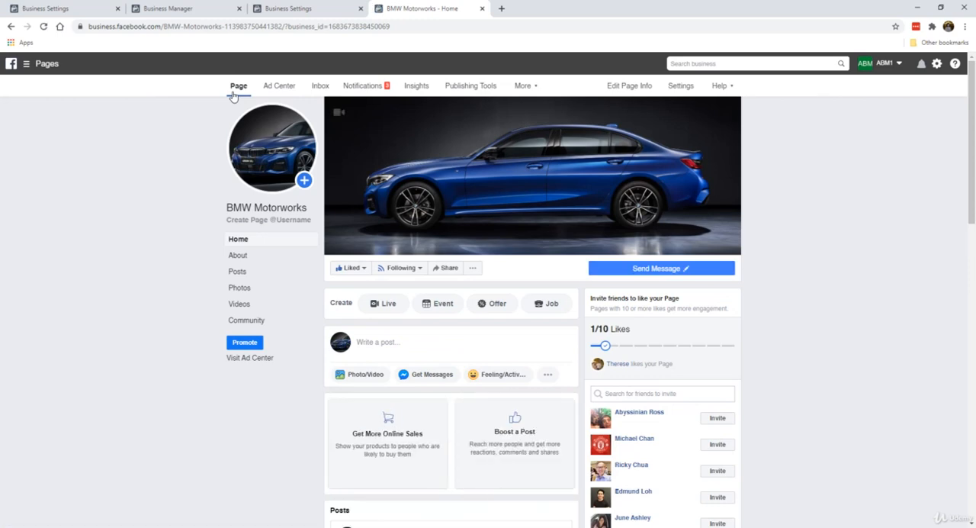
{"action": "scroll", "coordinate": [194, 244], "scroll_direction": "down", "scroll_amount": 10}
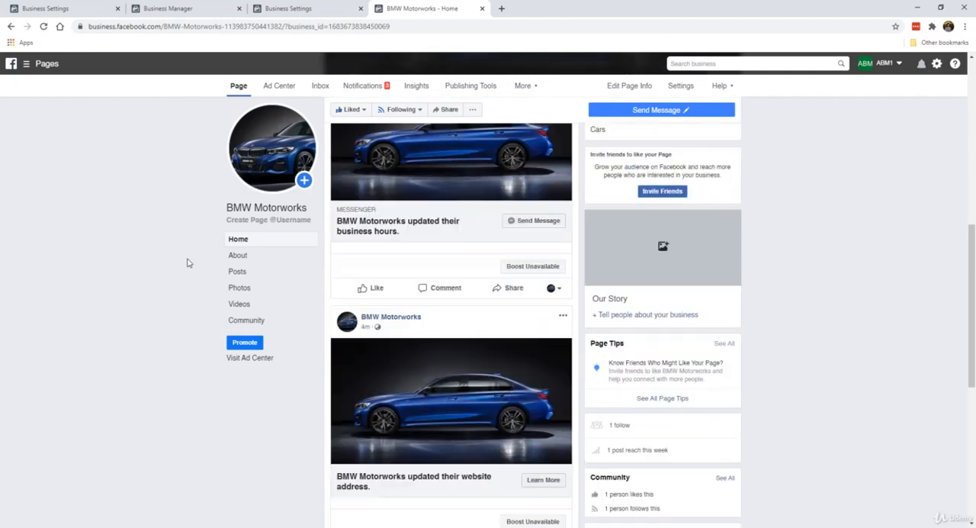
{"action": "scroll", "coordinate": [189, 263], "scroll_direction": "down", "scroll_amount": 3}
{"action": "scroll", "coordinate": [581, 305], "scroll_direction": "up", "scroll_amount": 9}
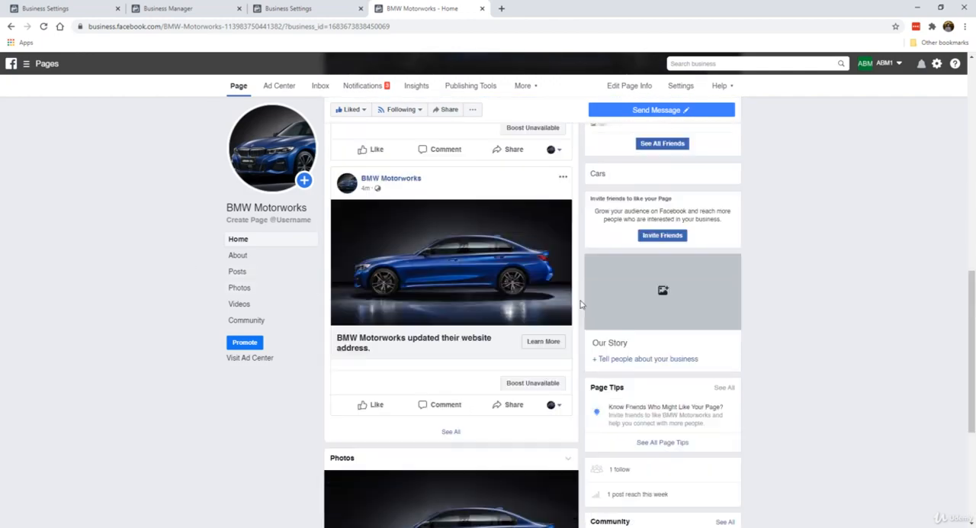
{"action": "scroll", "coordinate": [463, 320], "scroll_direction": "up", "scroll_amount": 5}
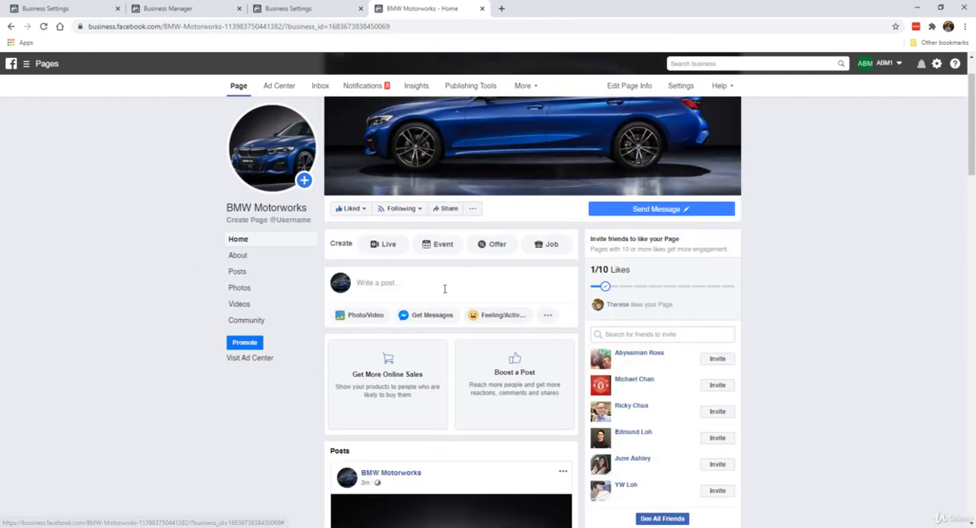
Step: Start a new Page post and view its sharing and scheduling options, closing them without scheduling anything
{"action": "left_click", "coordinate": [444, 287]}
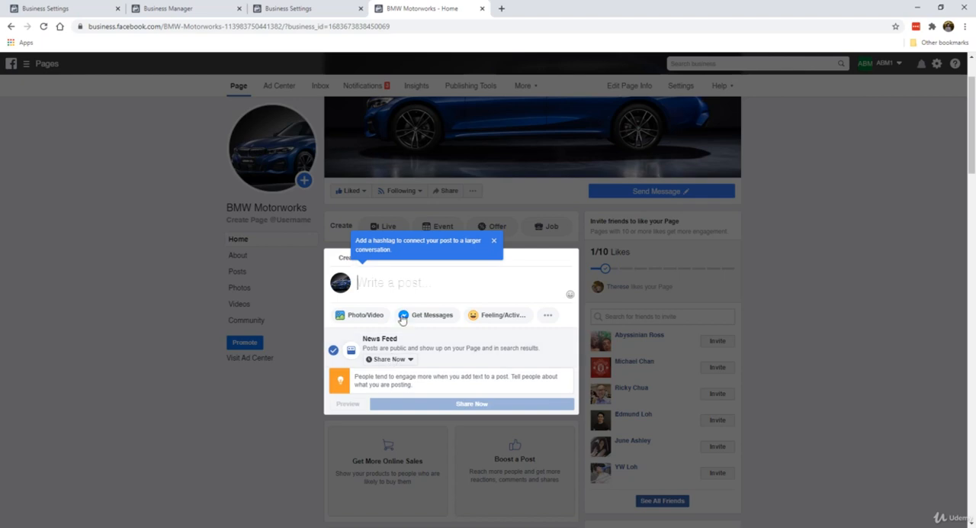
{"action": "left_click", "coordinate": [392, 358]}
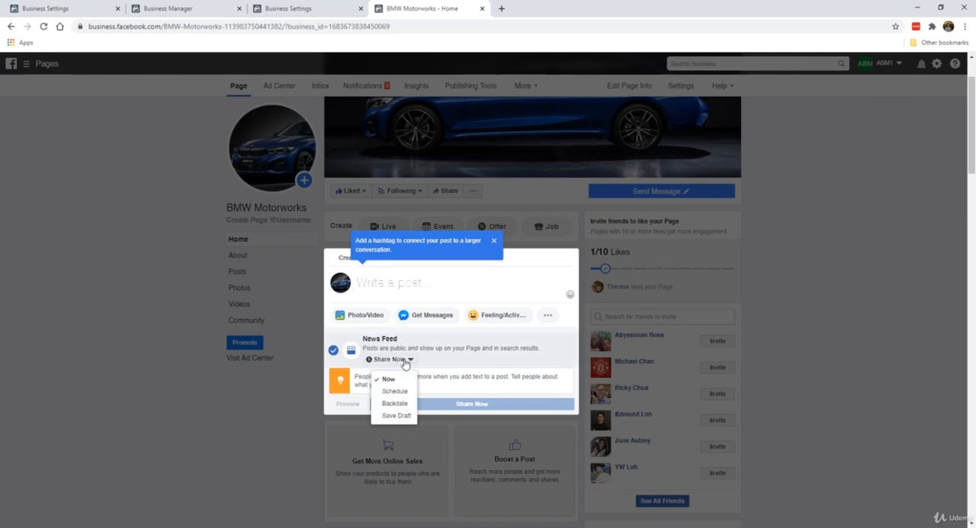
{"action": "left_click", "coordinate": [395, 391]}
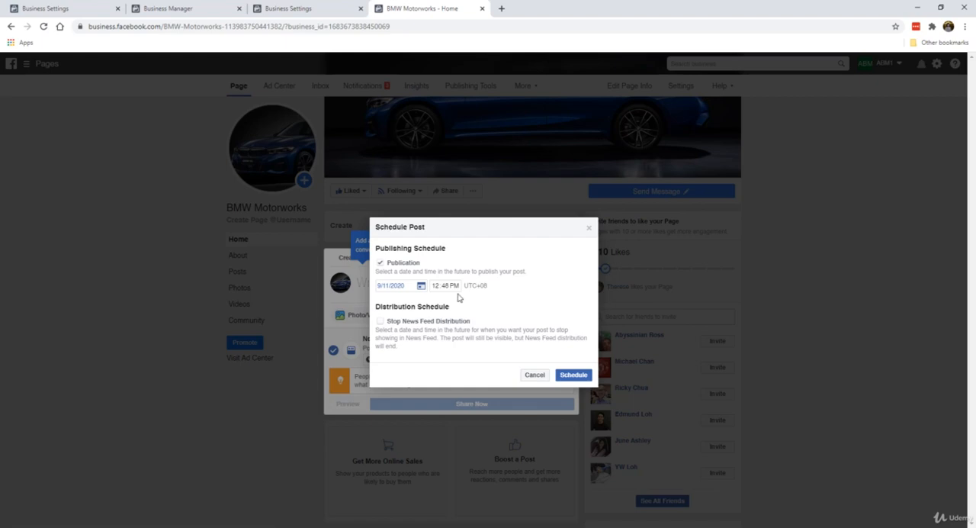
{"action": "left_click", "coordinate": [588, 228]}
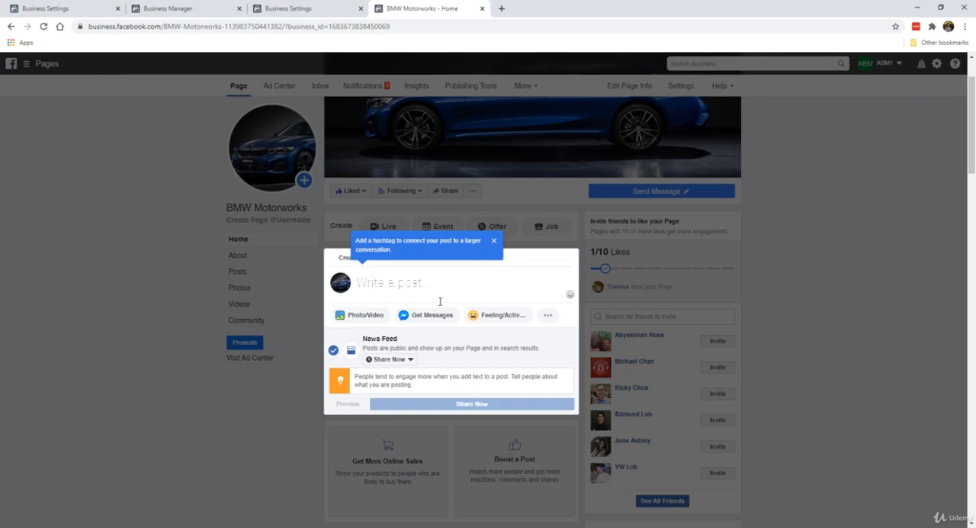
{"action": "left_click", "coordinate": [165, 332]}
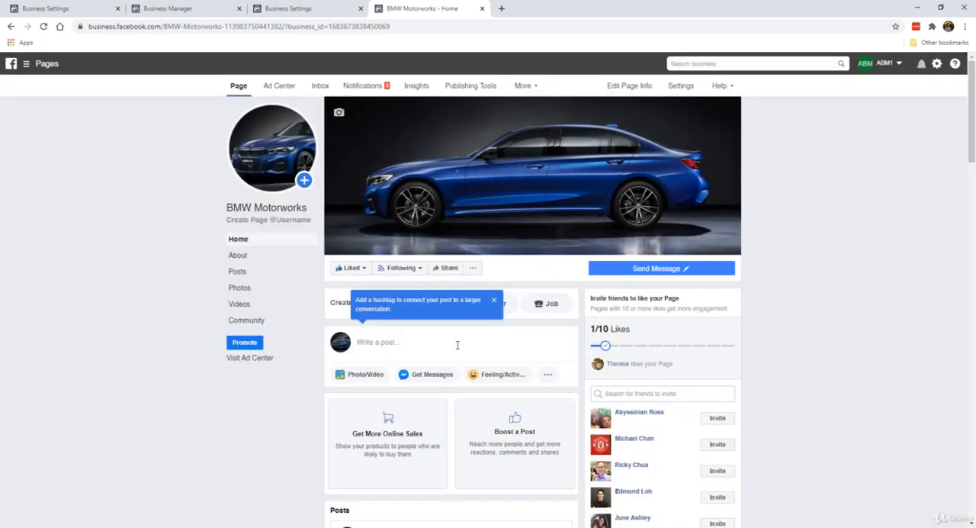
Step: Look over the Page's posts, dismiss the hashtag tip and close the empty post composer
{"action": "scroll", "coordinate": [458, 345], "scroll_direction": "down", "scroll_amount": 5}
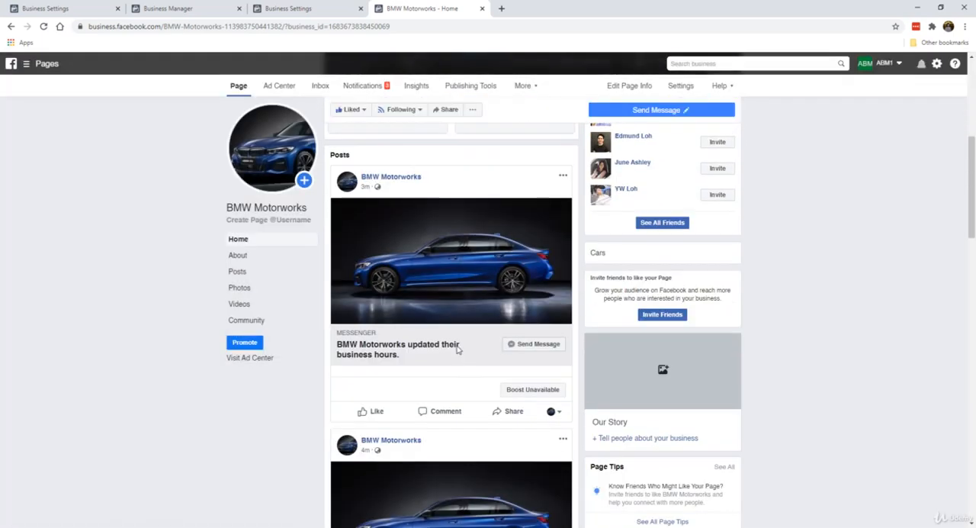
{"action": "scroll", "coordinate": [450, 240], "scroll_direction": "up", "scroll_amount": 5}
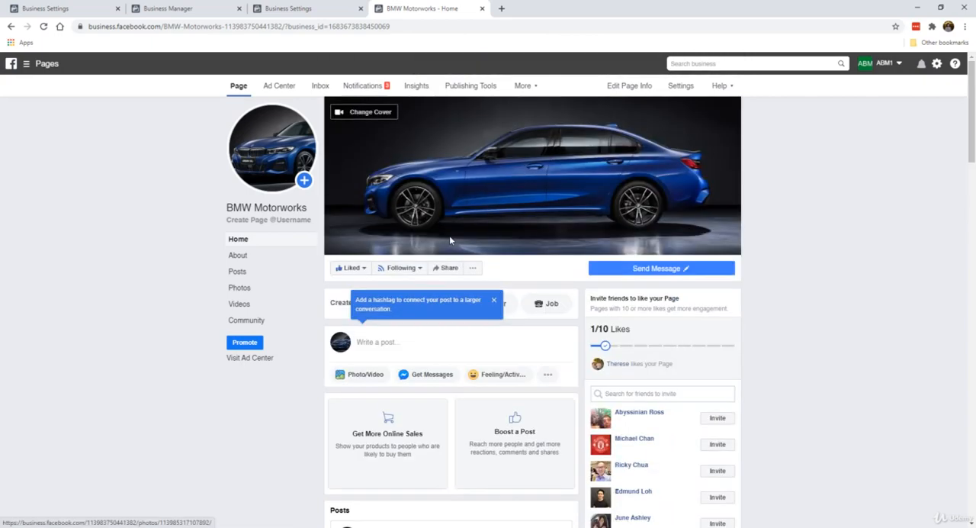
{"action": "left_click", "coordinate": [494, 300]}
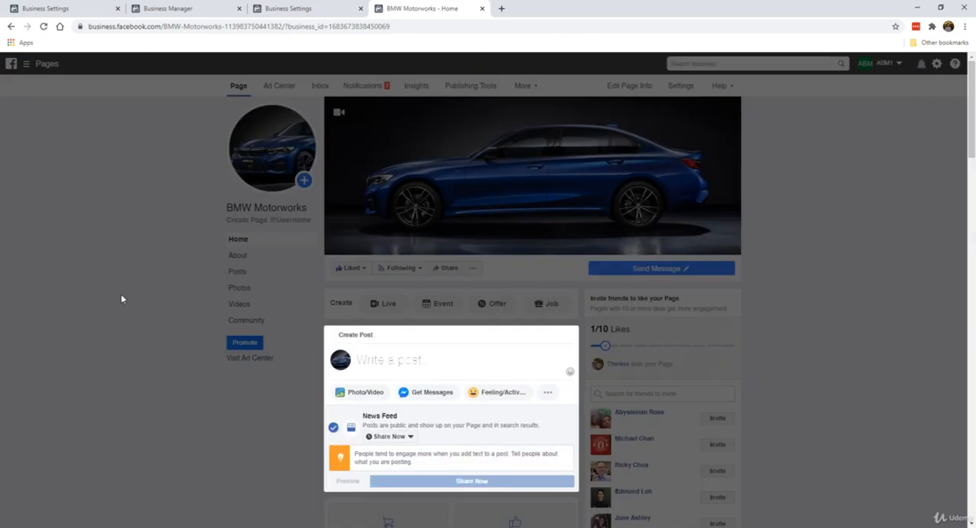
{"action": "left_click", "coordinate": [121, 298]}
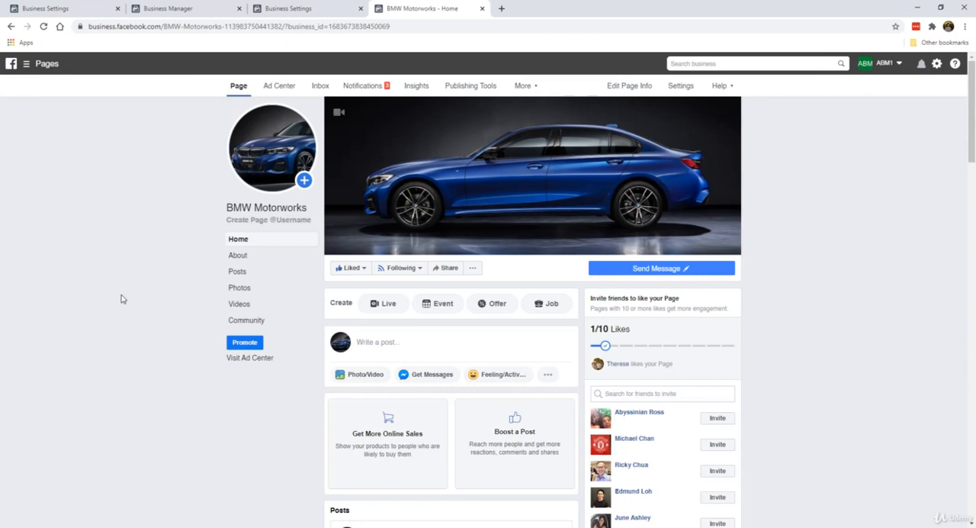